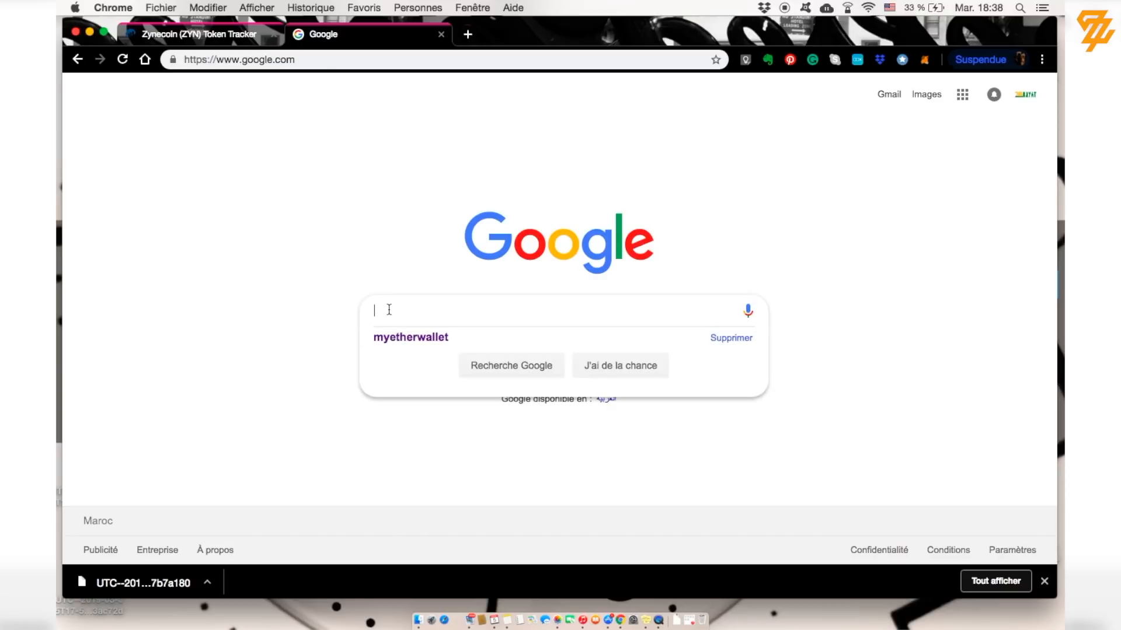
# Step: Search Google for 'myetherwallet' using the autocomplete suggestion
pyautogui.write('my')
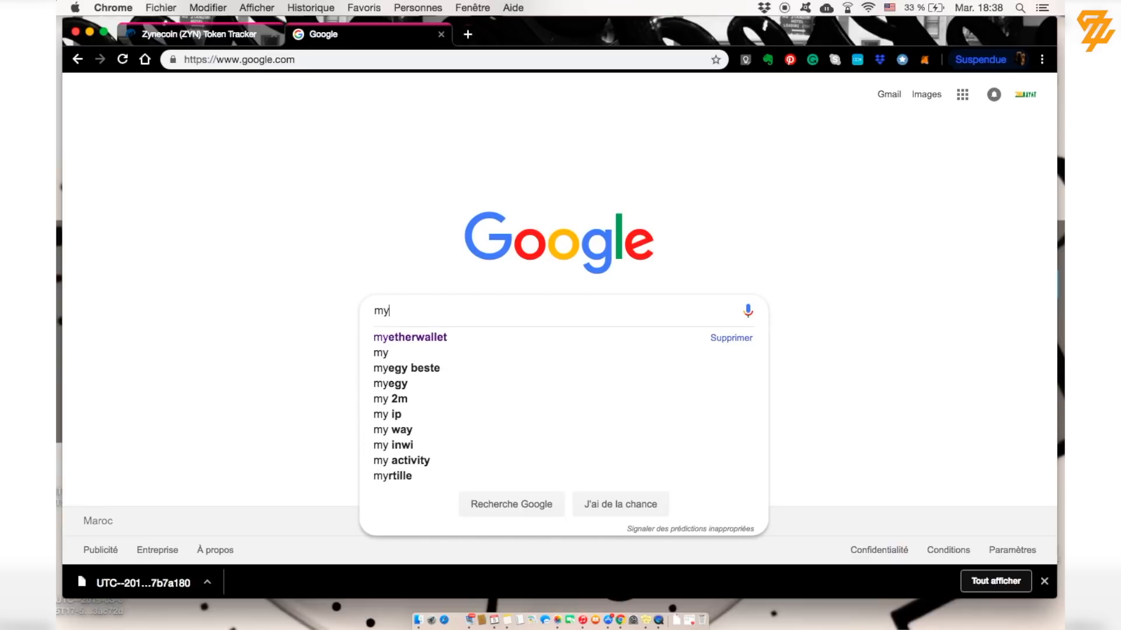
pyautogui.write('e')
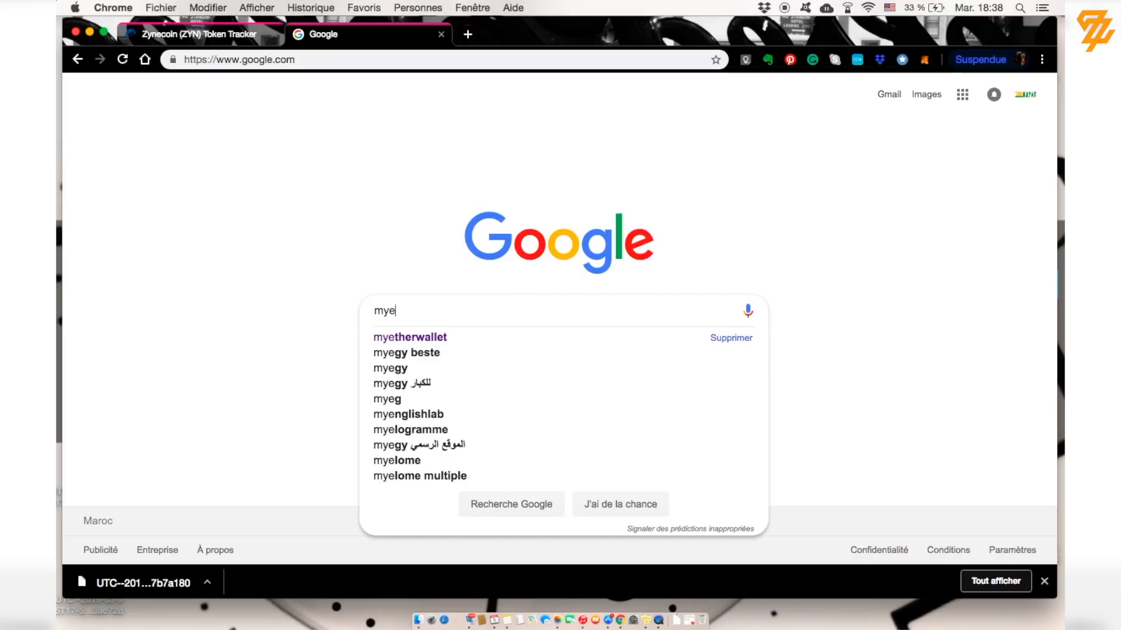
pyautogui.write('ther')
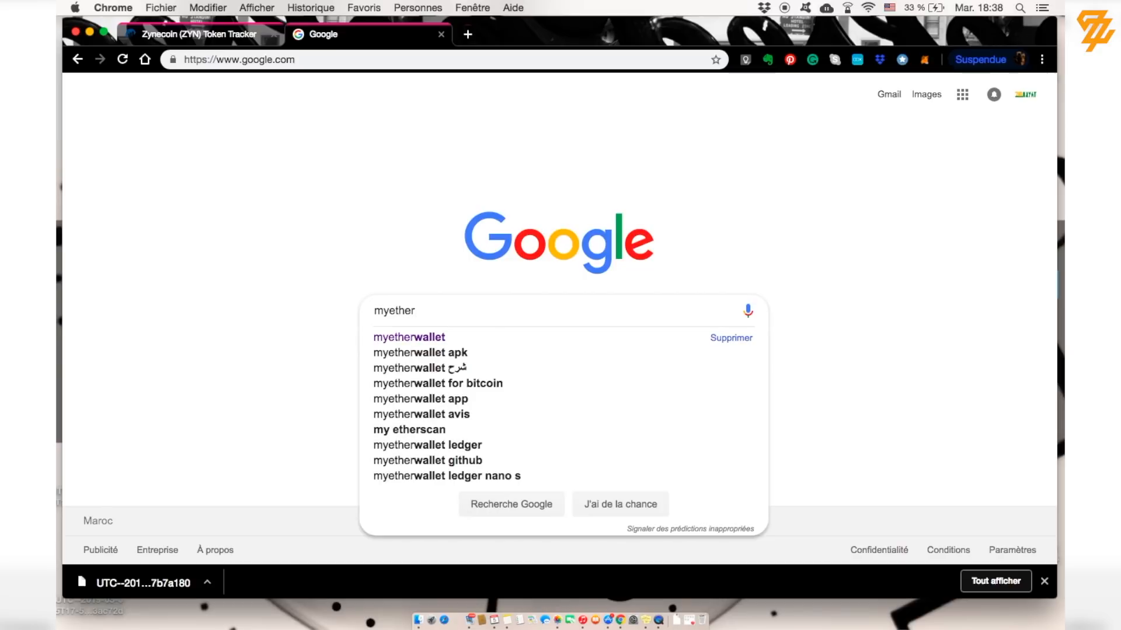
pyautogui.write('w')
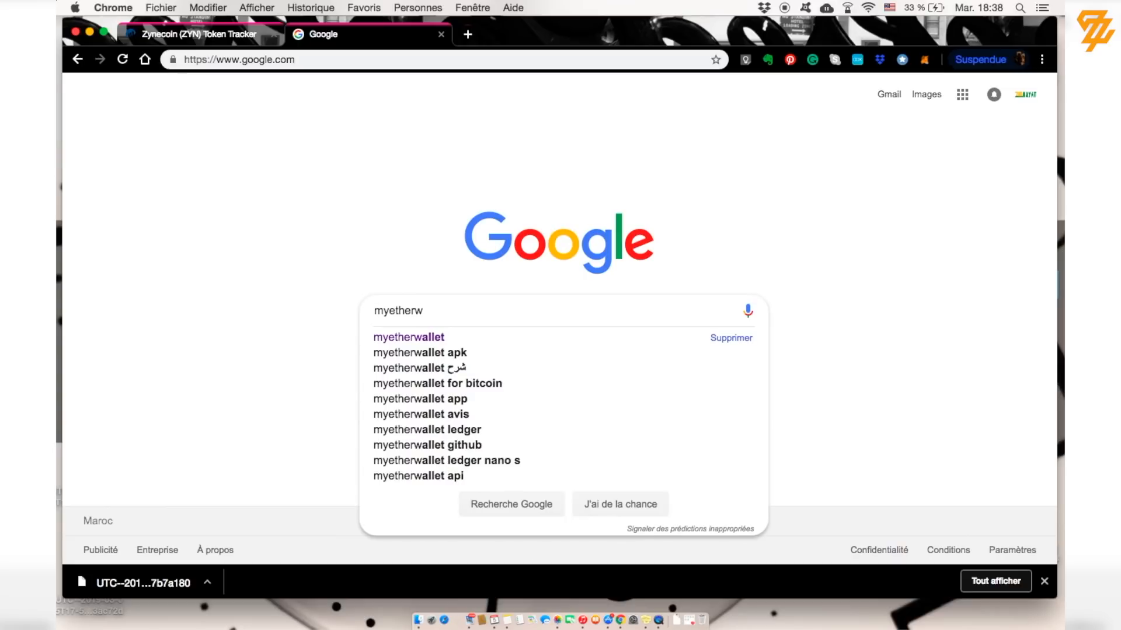
pyautogui.click(397, 338)
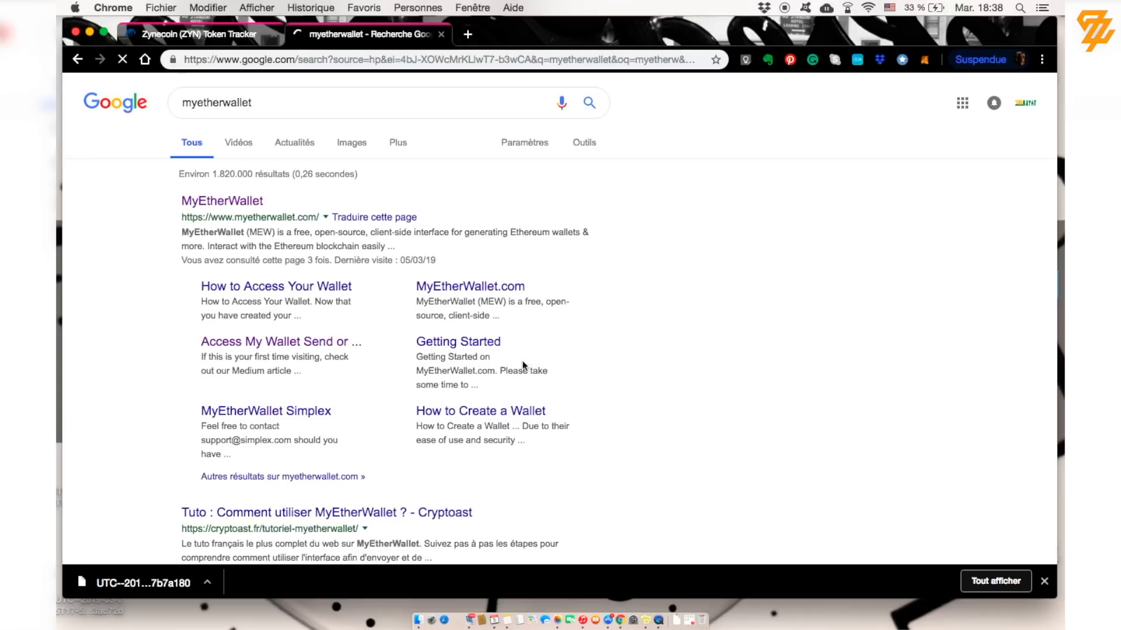
# Step: Open the official MyEtherWallet site, check its language list, and choose Create A New Wallet
pyautogui.click(231, 205)
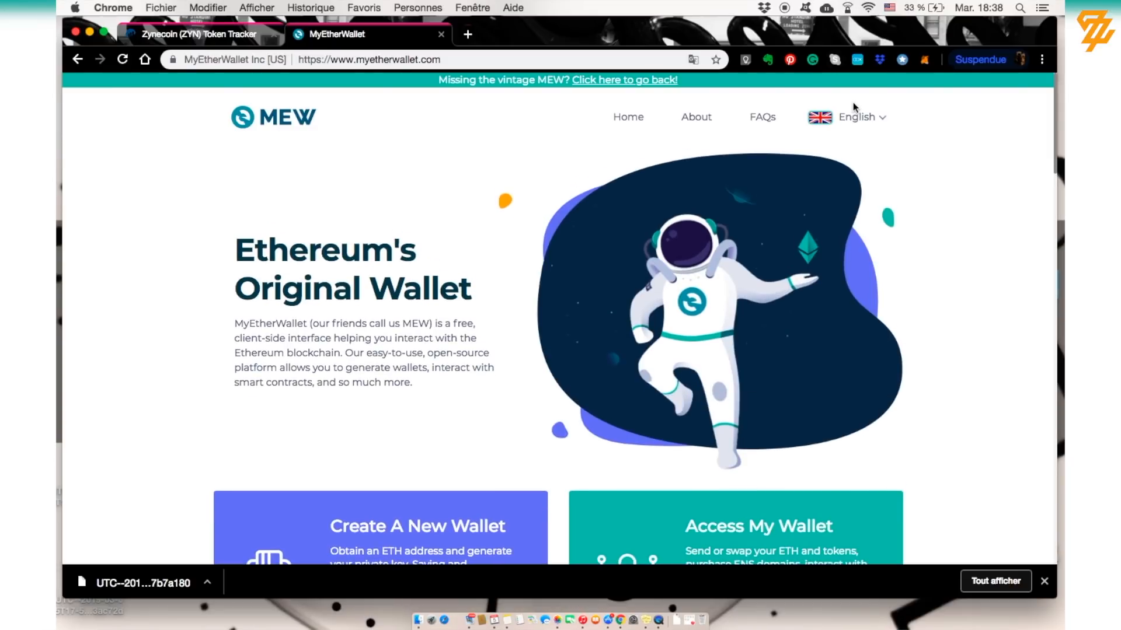
pyautogui.click(857, 118)
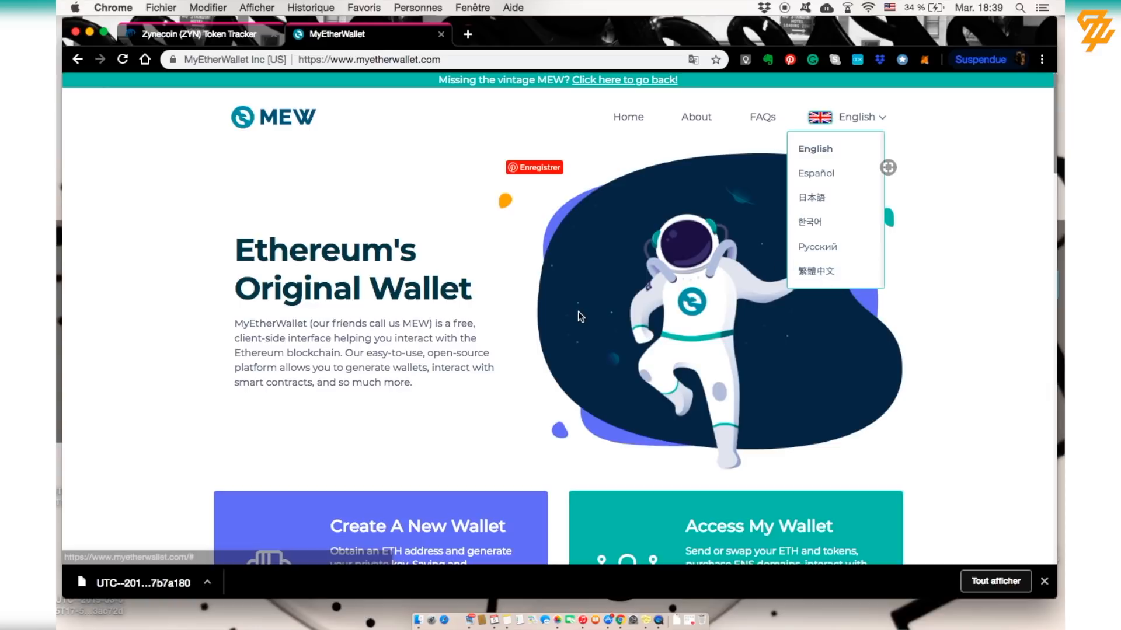
pyautogui.scroll(-2, 578, 316)
pyautogui.scroll(-5, 577, 317)
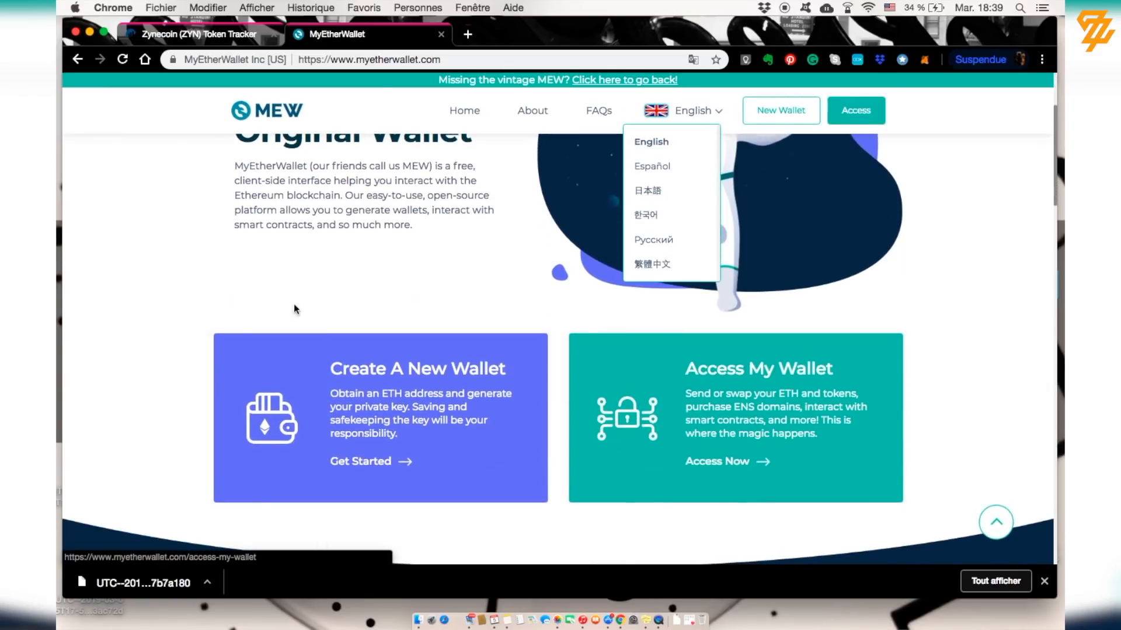
pyautogui.click(900, 310)
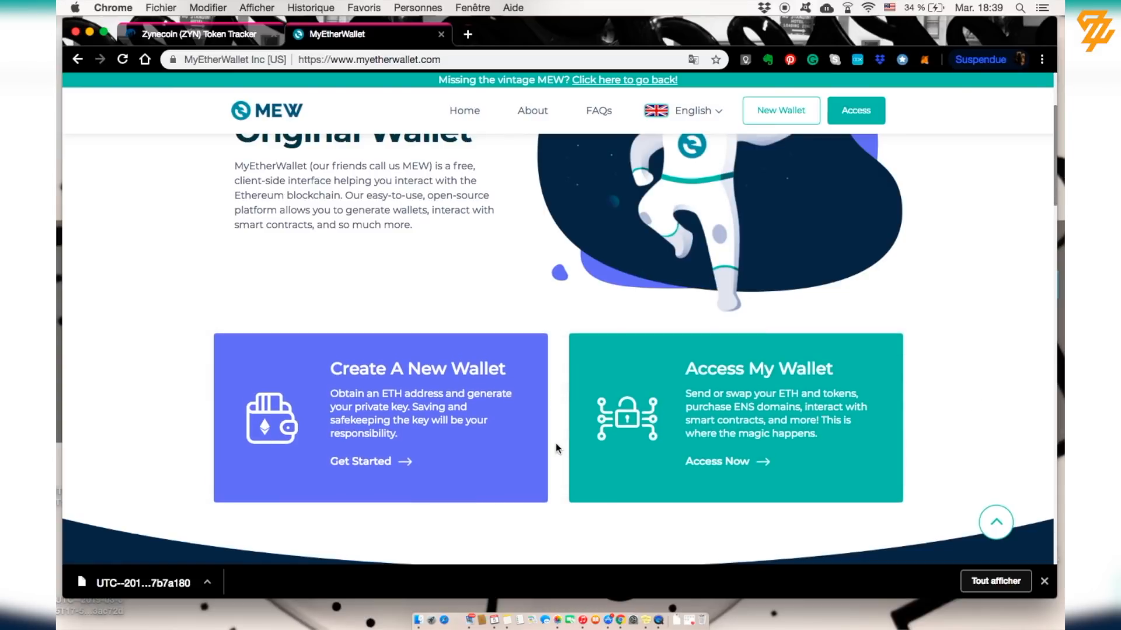
pyautogui.click(444, 413)
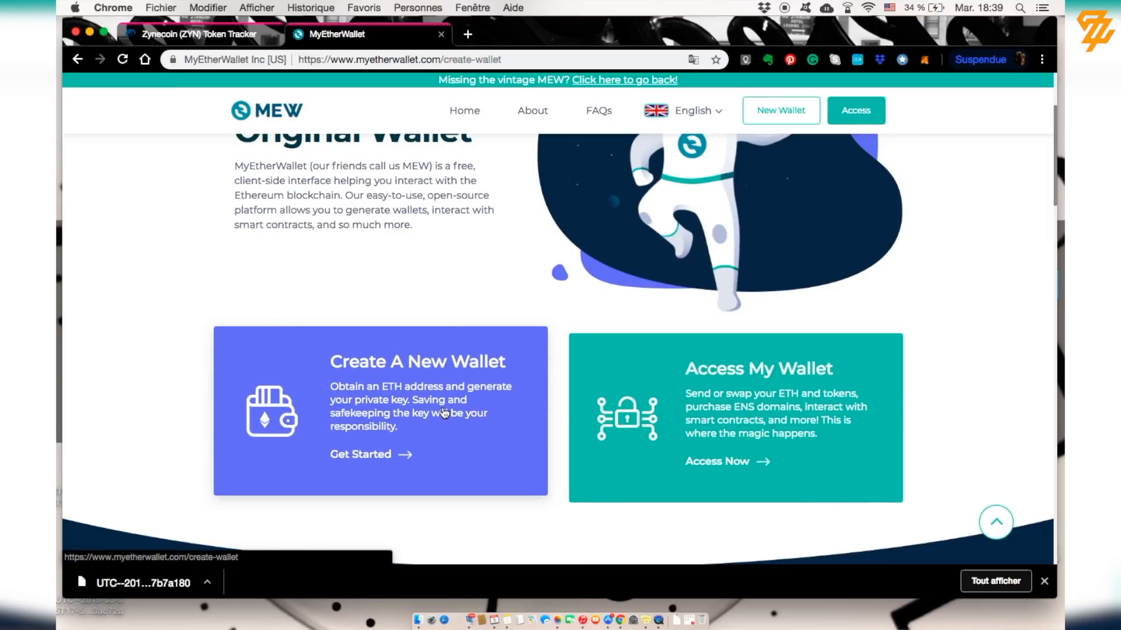
# Step: Select the By Keystore File method after checking By Mnemonic Phrase, and focus its password field
pyautogui.scroll(-1, 444, 413)
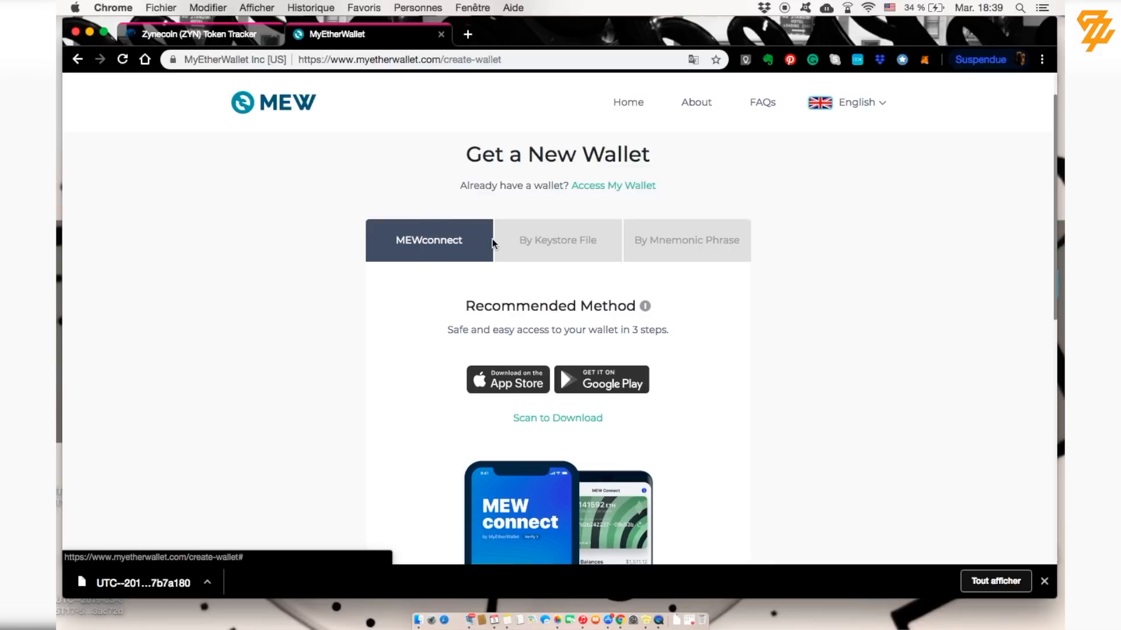
pyautogui.click(561, 250)
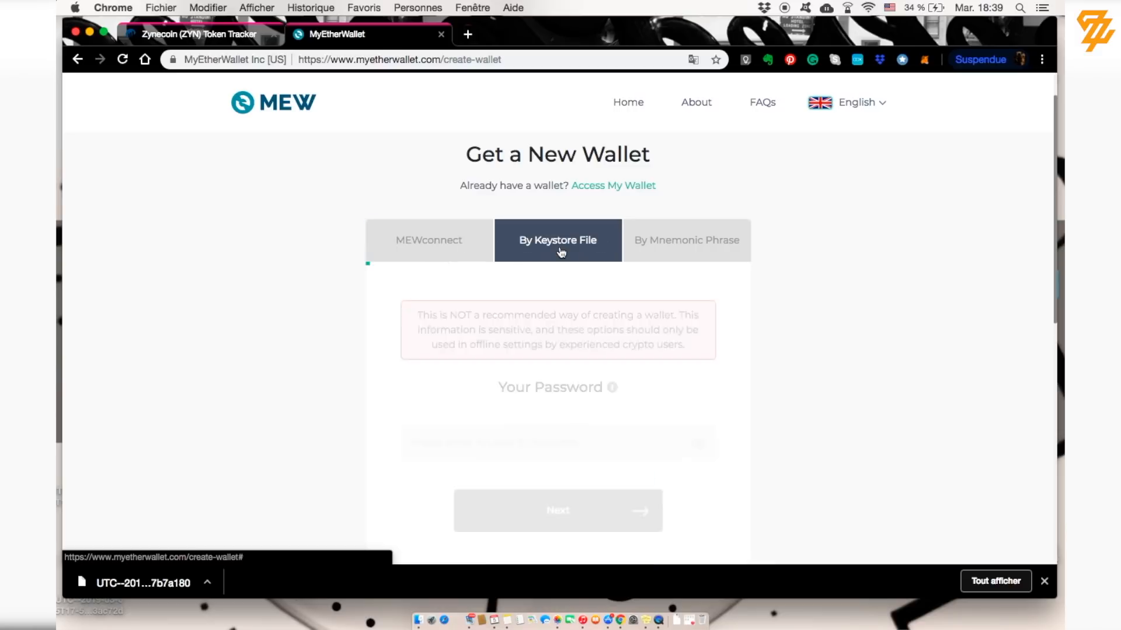
pyautogui.scroll(-2, 528, 210)
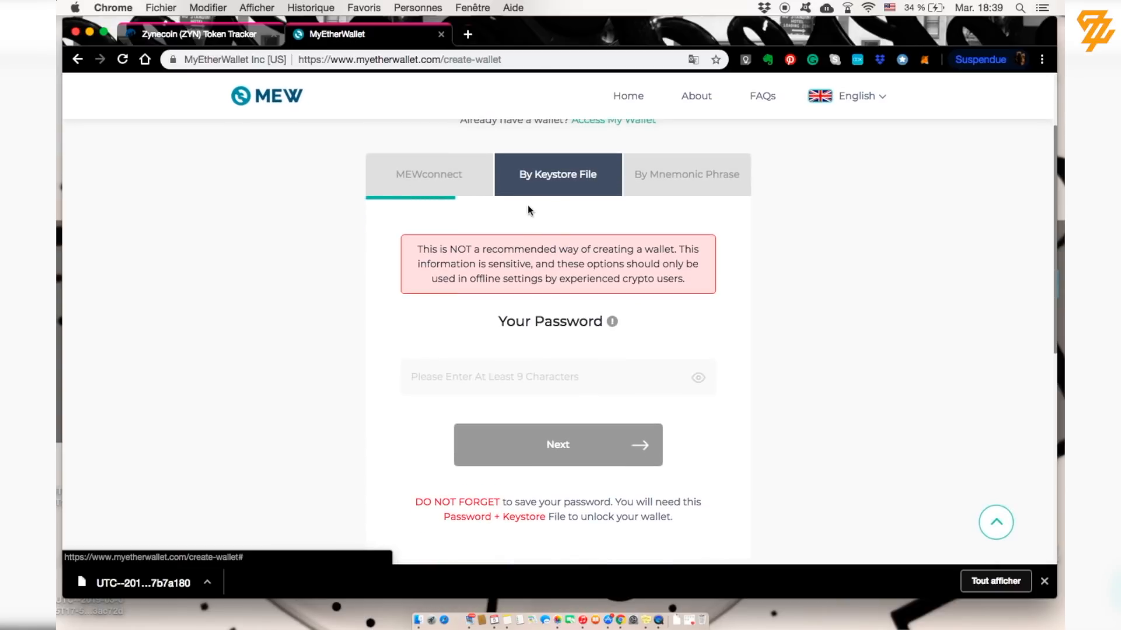
pyautogui.click(687, 184)
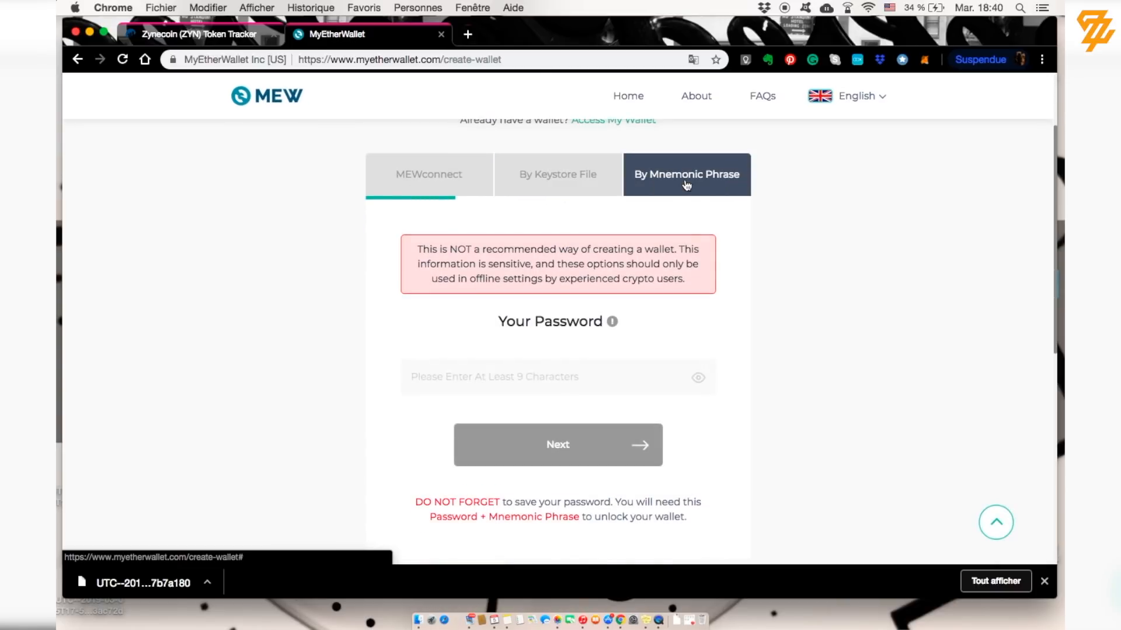
pyautogui.click(547, 188)
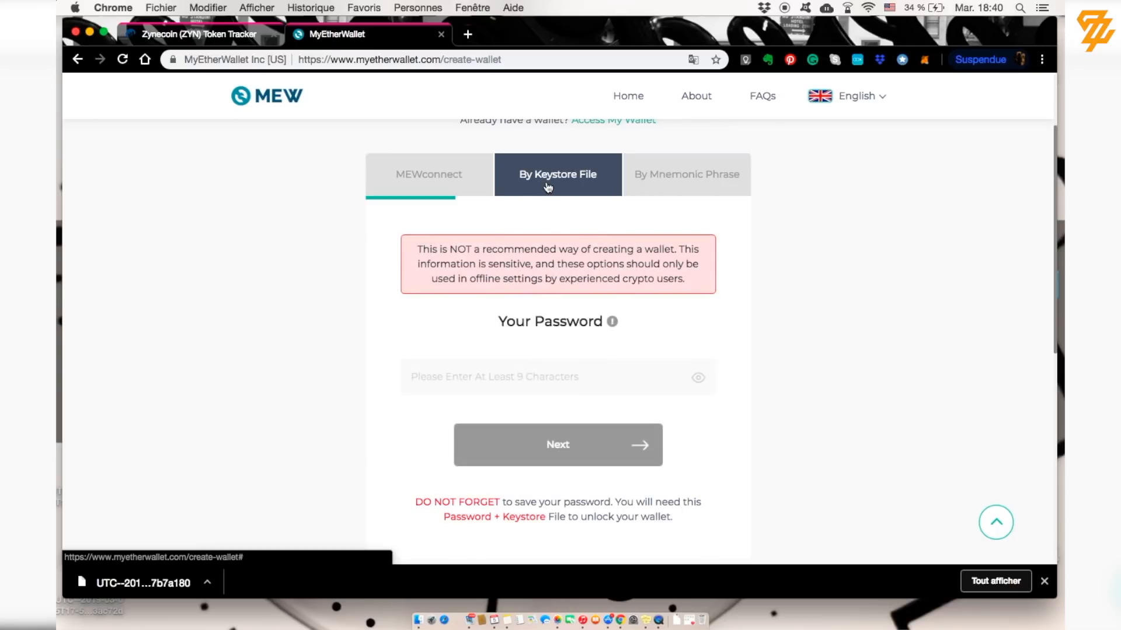
pyautogui.click(507, 380)
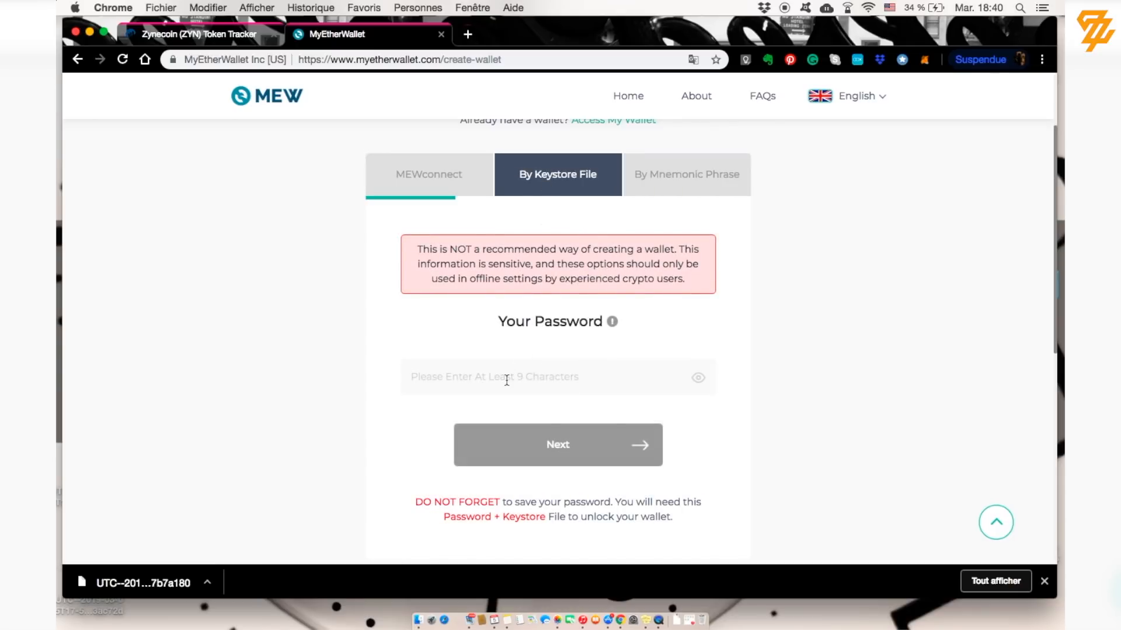
# Step: Enter a 10-character wallet password rated Good and continue to saving the keystore
pyautogui.write('1234')
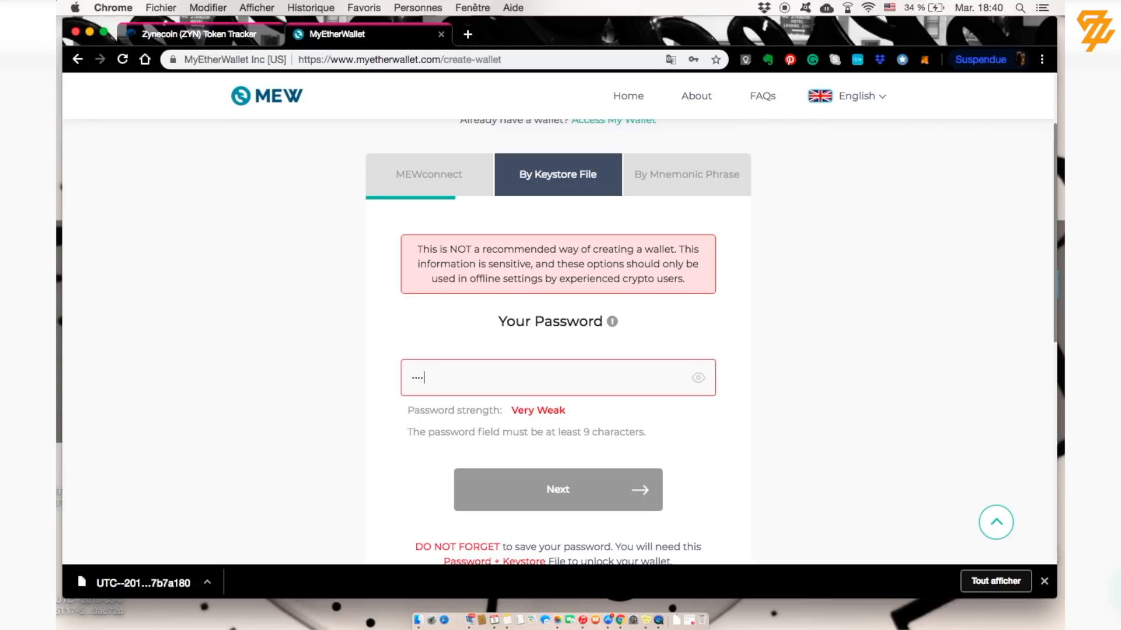
pyautogui.write('567890')
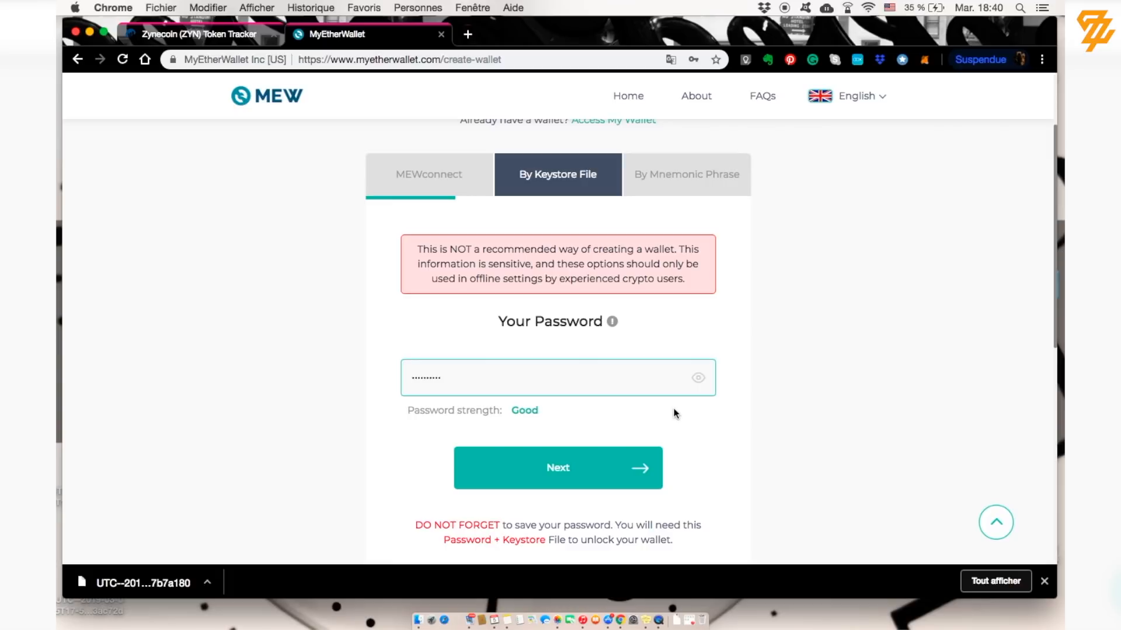
pyautogui.scroll(-1, 676, 412)
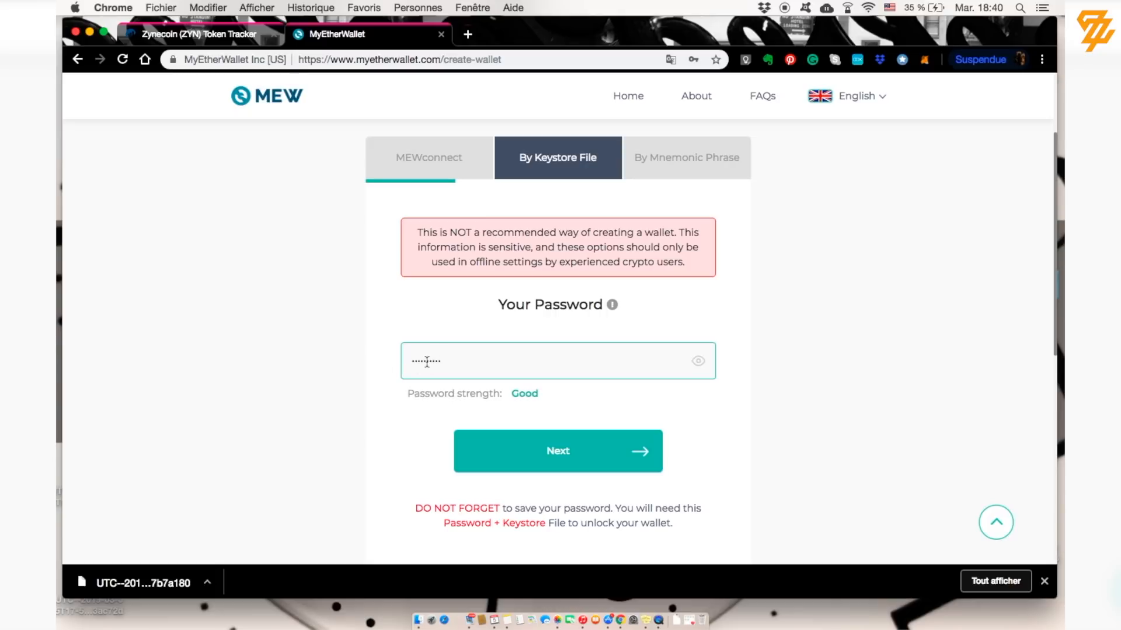
pyautogui.click(523, 461)
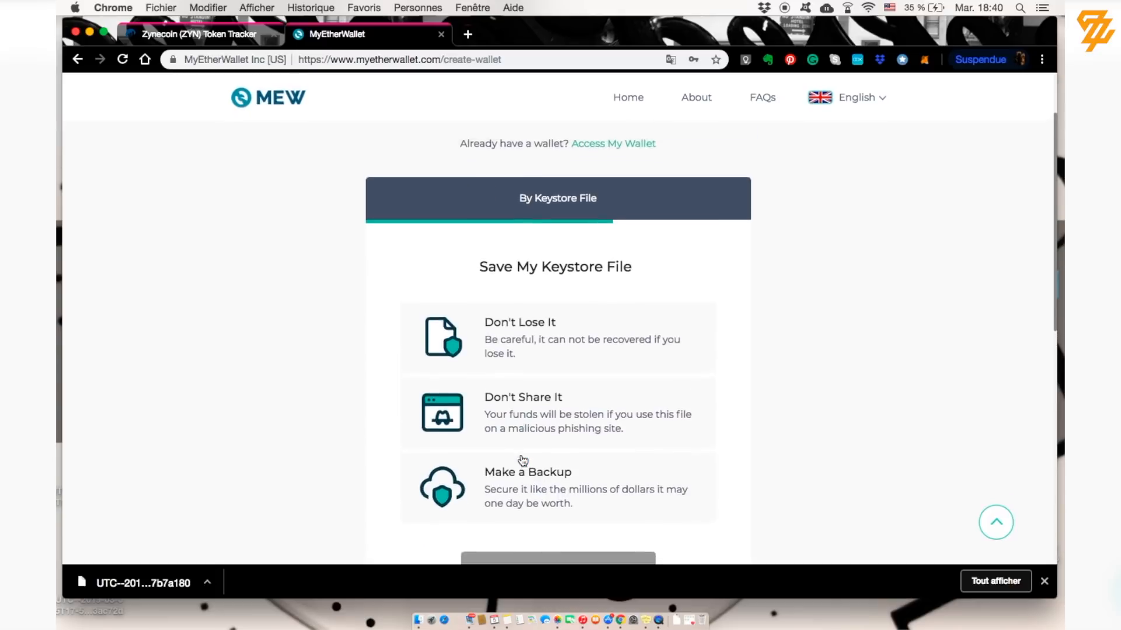
# Step: Download the UTC keystore file and close the Succeed confirmation
pyautogui.scroll(-3, 520, 458)
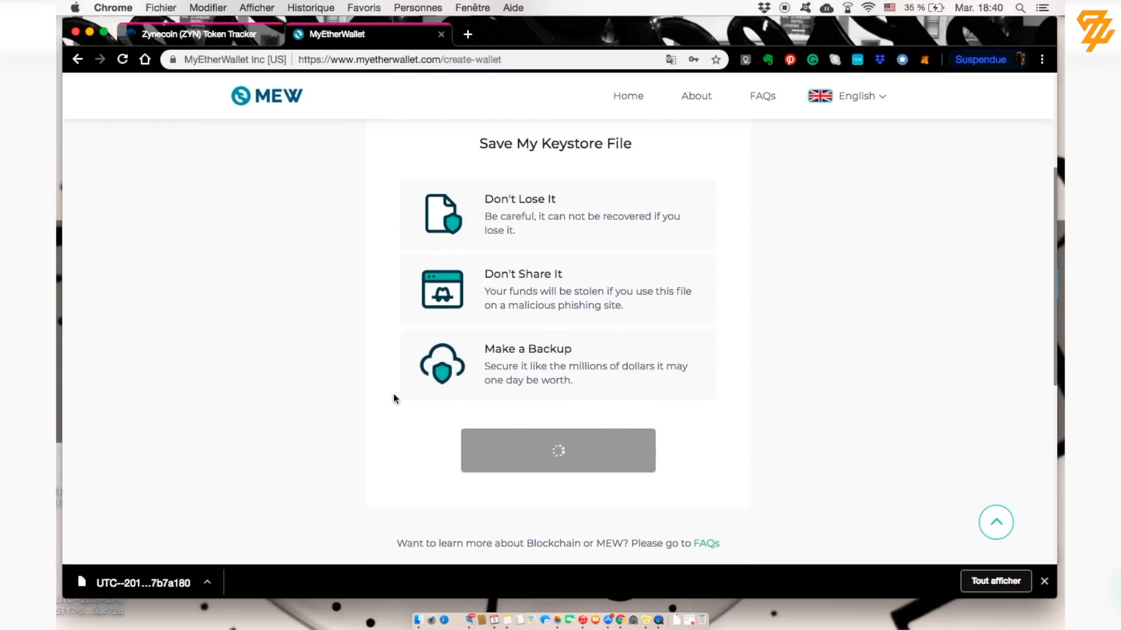
pyautogui.scroll(2, 374, 426)
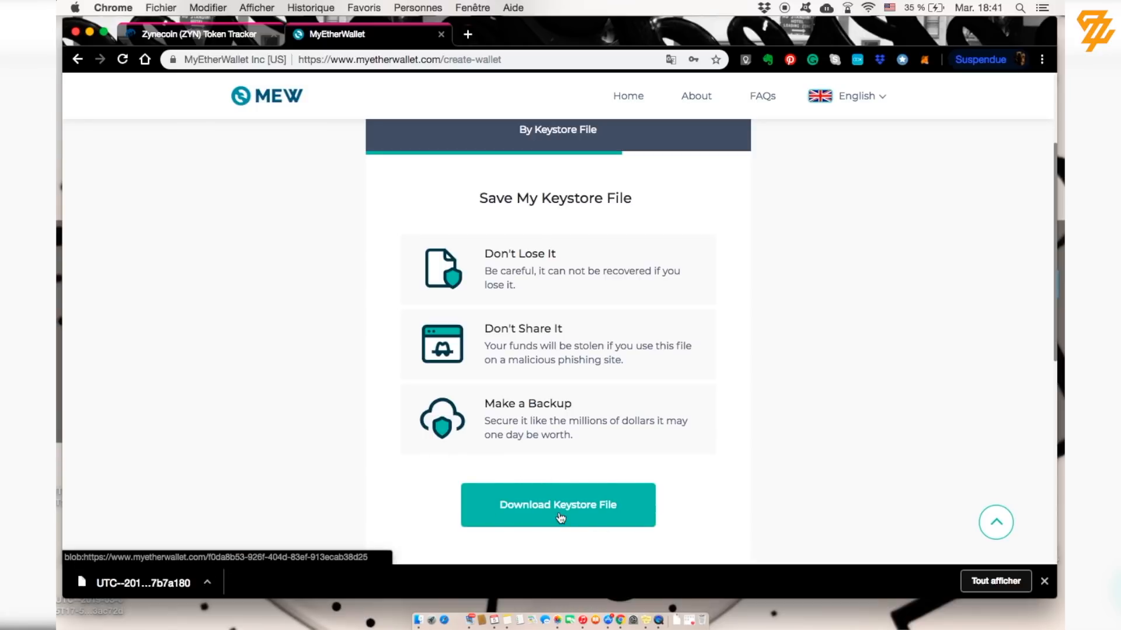
pyautogui.click(559, 514)
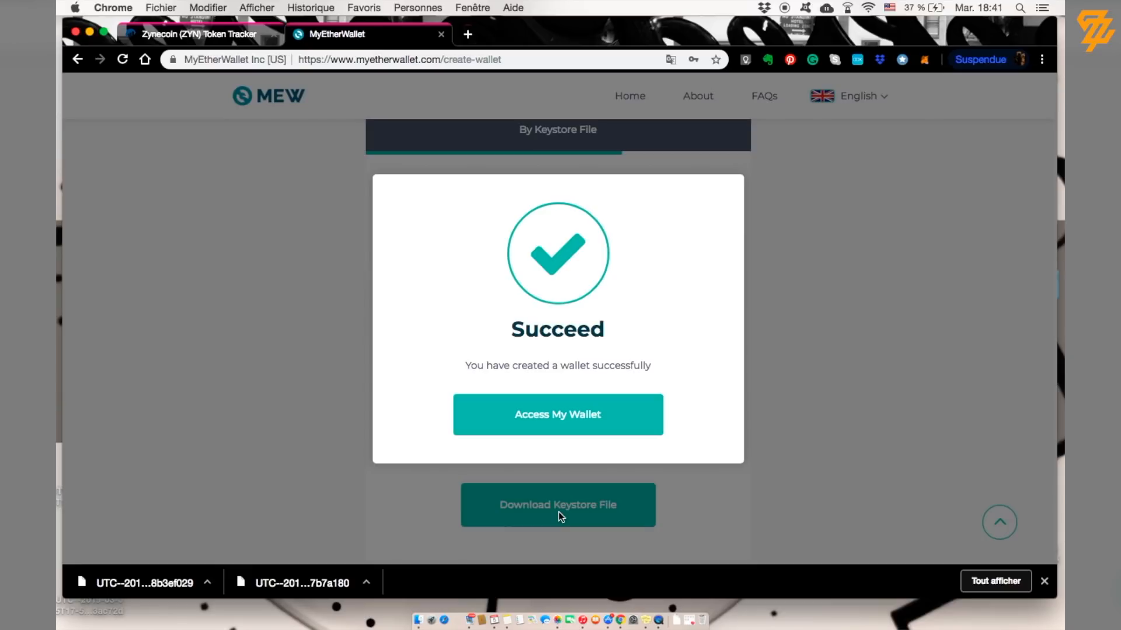
pyautogui.click(558, 432)
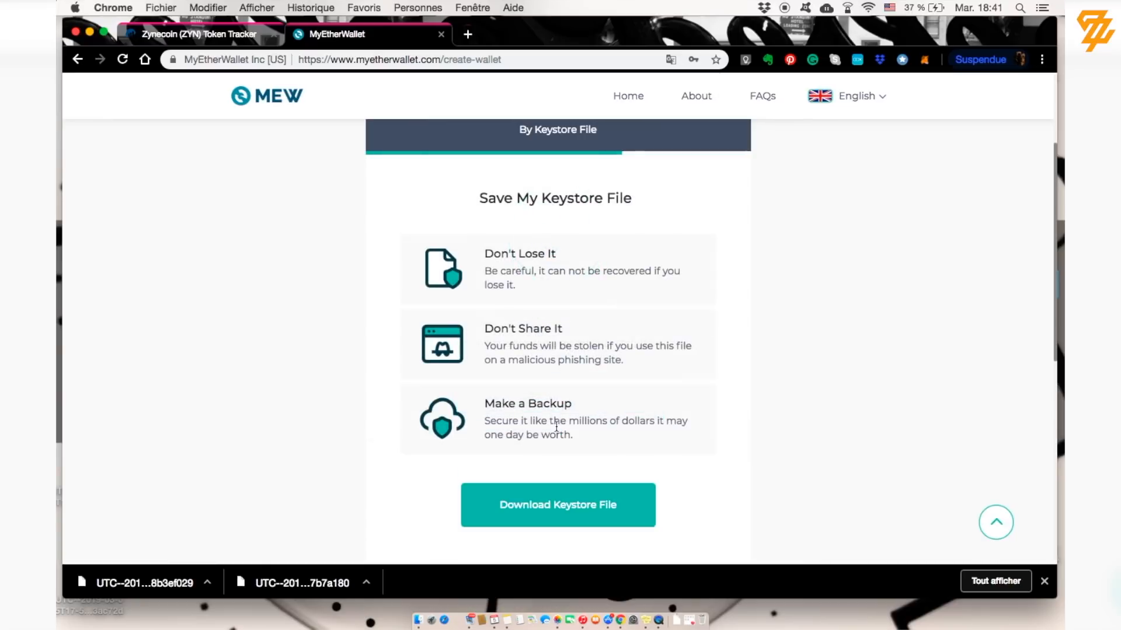
# Step: Follow the Access My Wallet link under the Get a New Wallet heading
pyautogui.scroll(5, 394, 303)
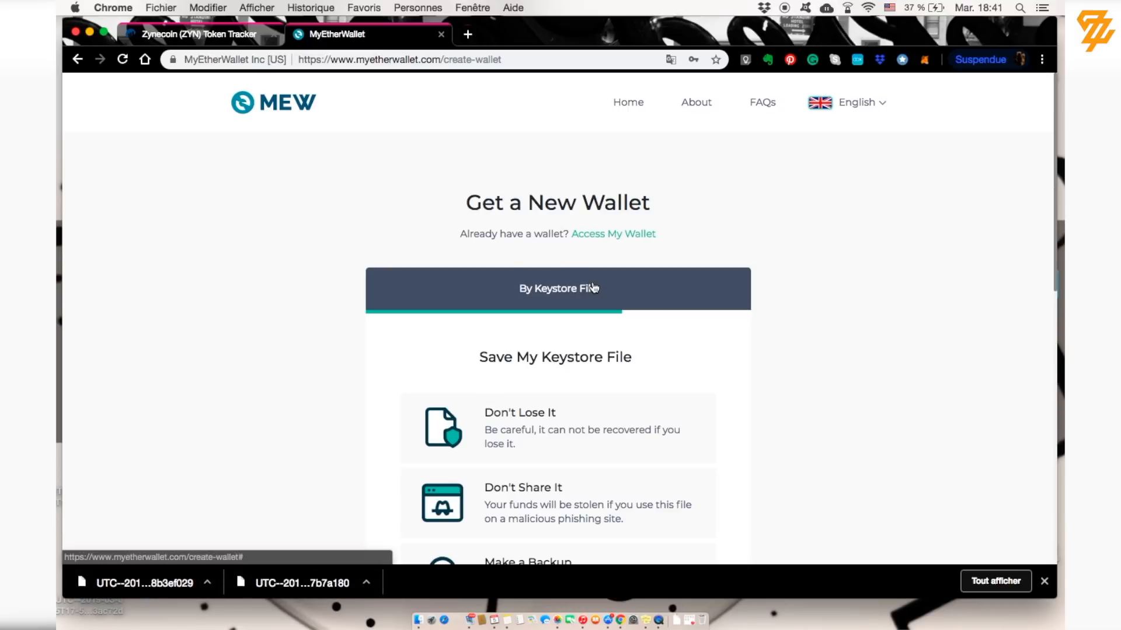
pyautogui.click(617, 236)
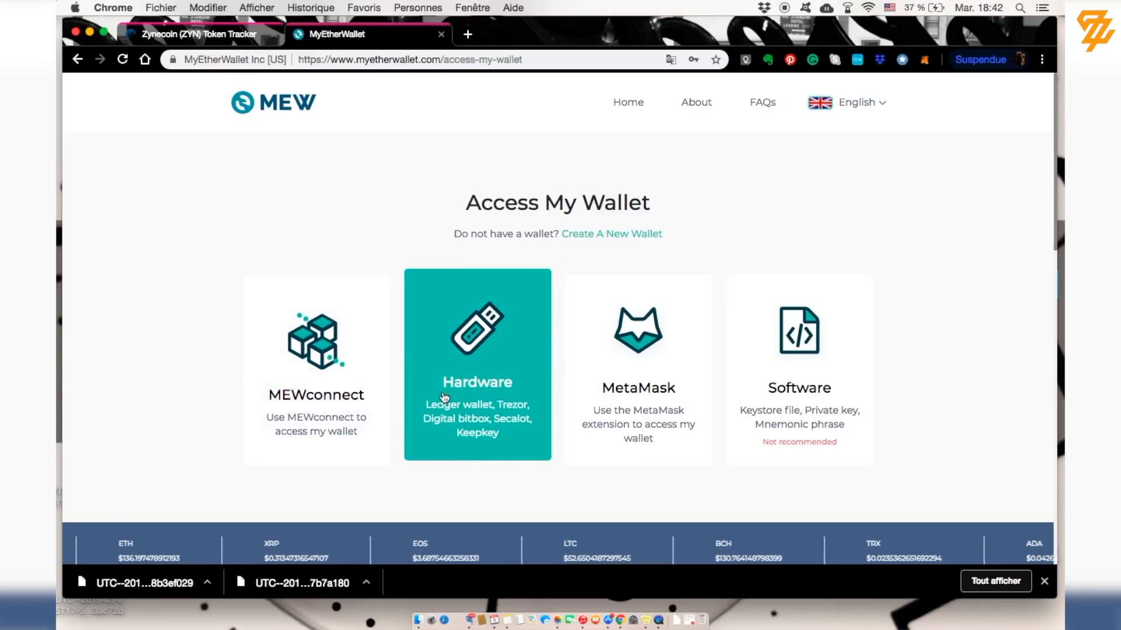
# Step: Choose Software access with Keystore File and load the UTC file from the Bureau folder
pyautogui.click(443, 394)
pyautogui.click(718, 119)
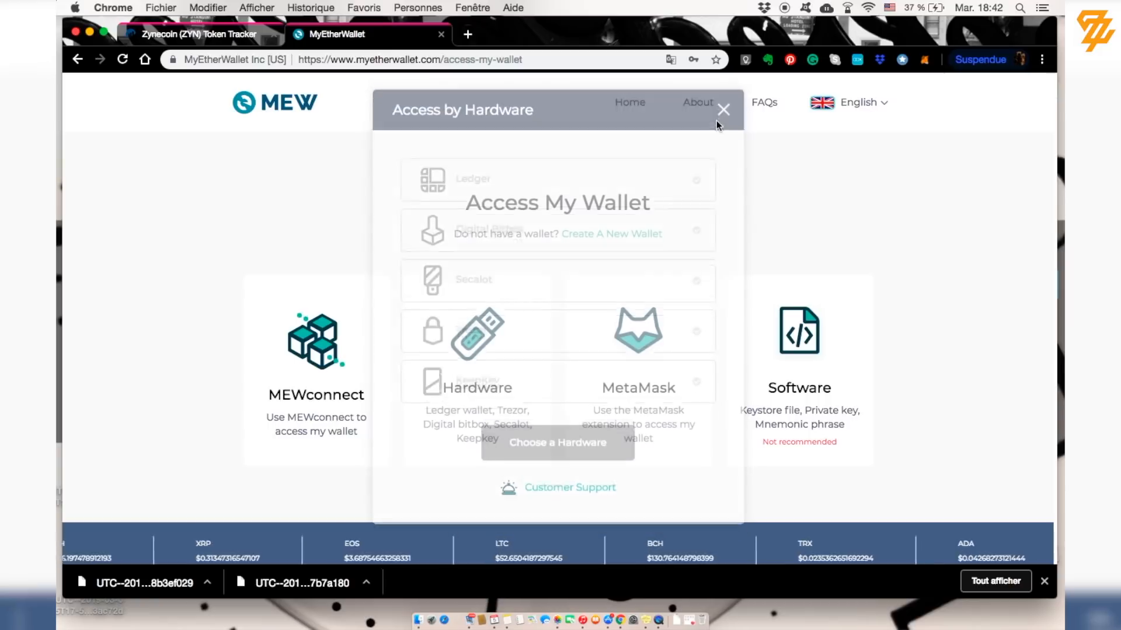
pyautogui.click(783, 356)
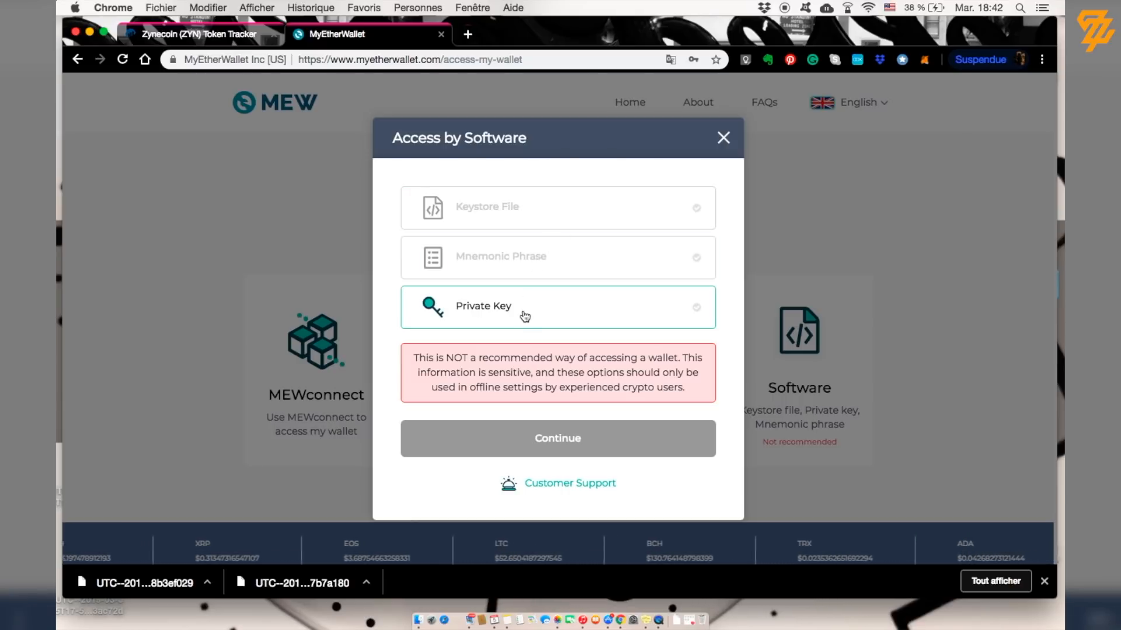
pyautogui.click(515, 216)
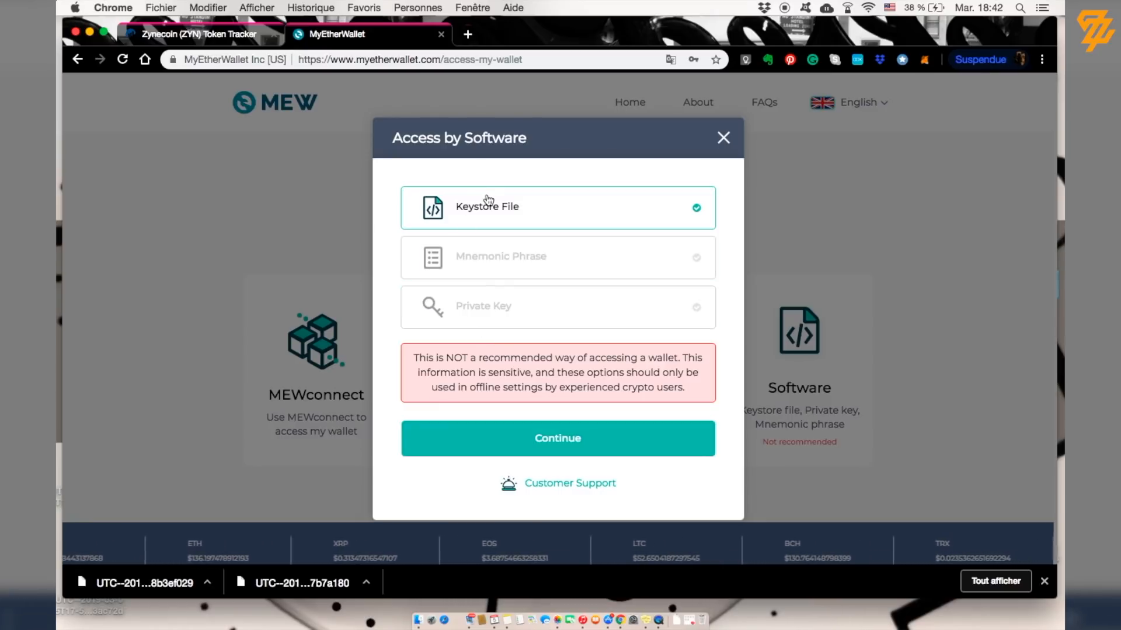
pyautogui.click(493, 217)
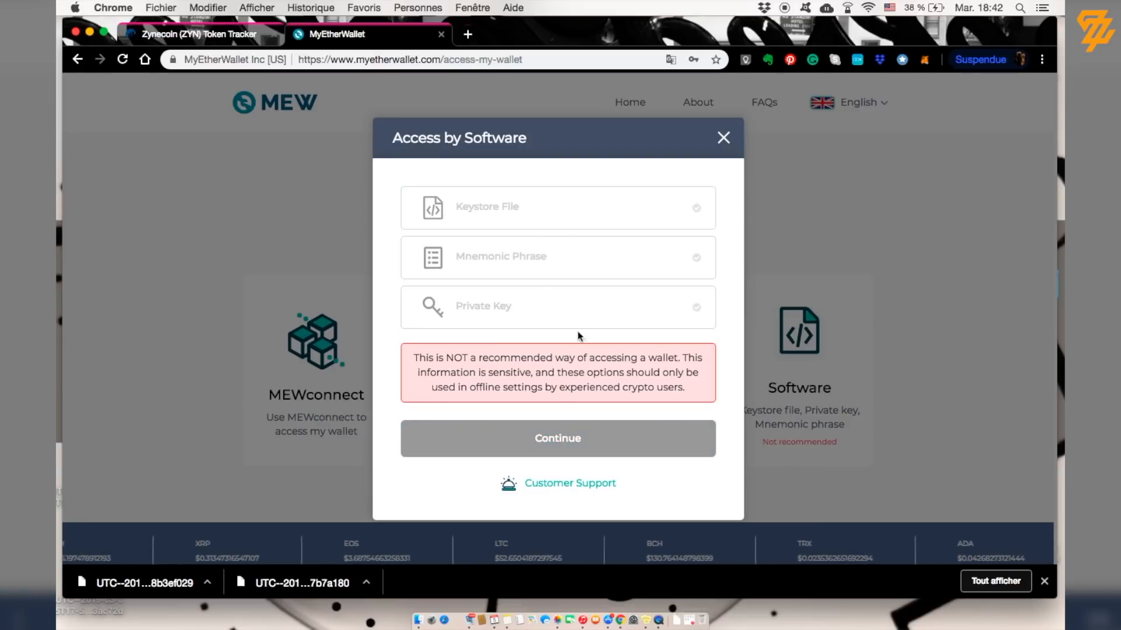
pyautogui.click(640, 214)
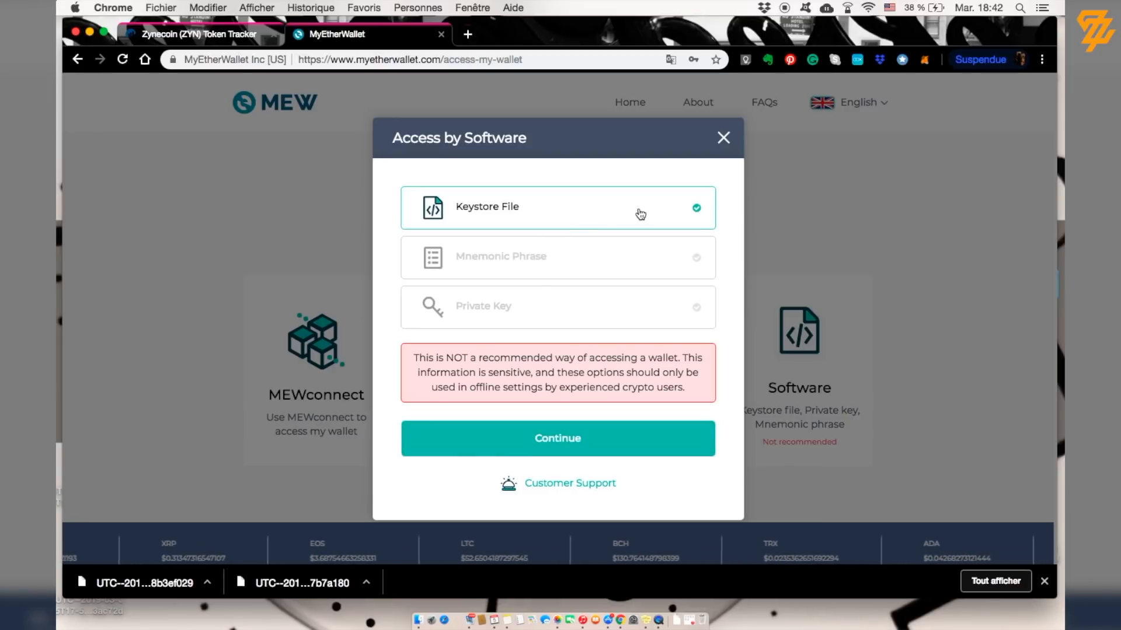
pyautogui.click(578, 438)
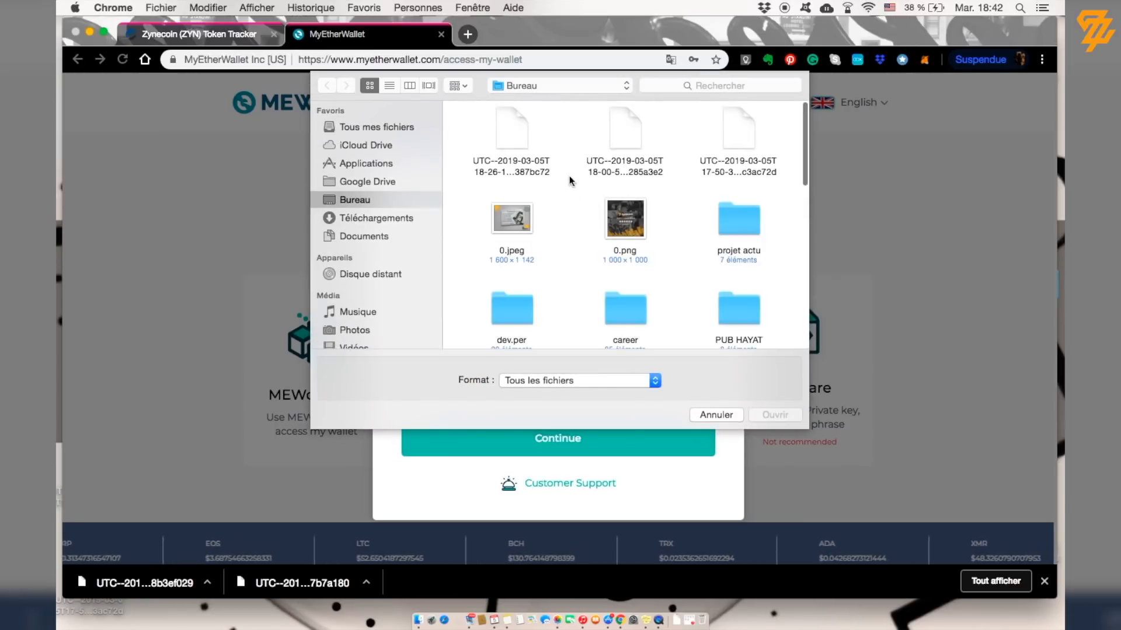
pyautogui.doubleClick(637, 137)
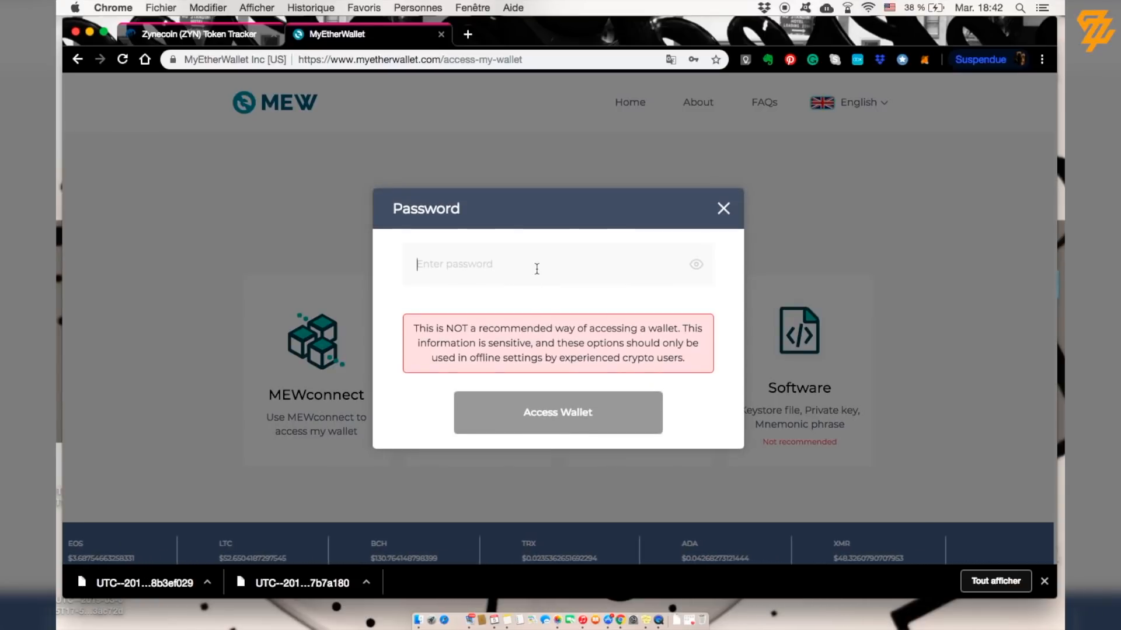
# Step: Enter the keystore's password and submit it with Access Wallet
pyautogui.write('****')
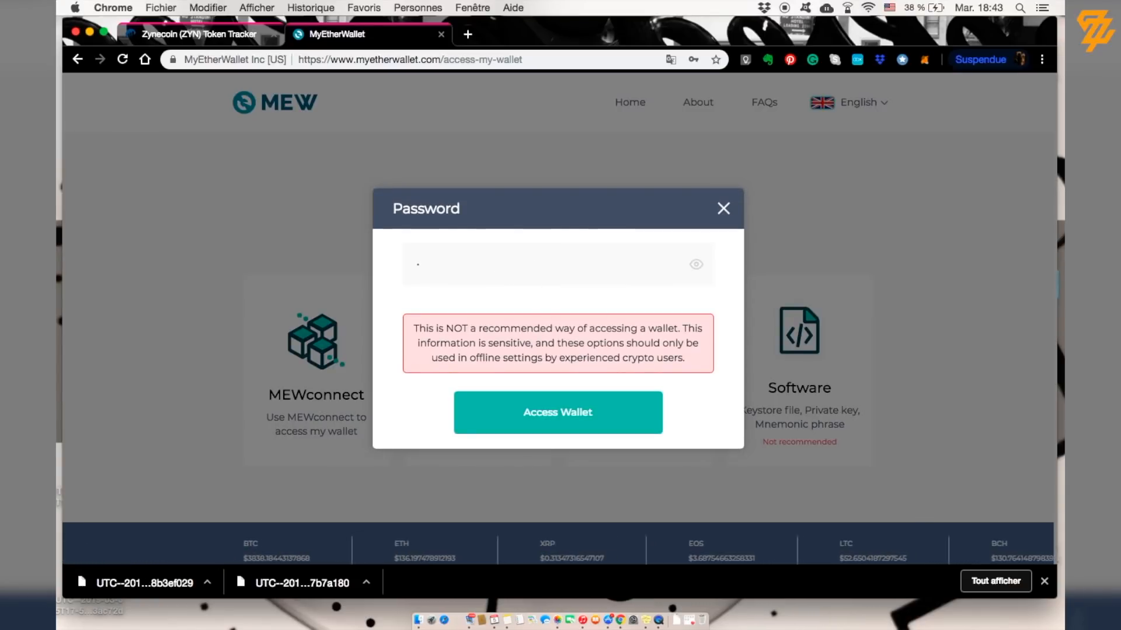
pyautogui.write('**')
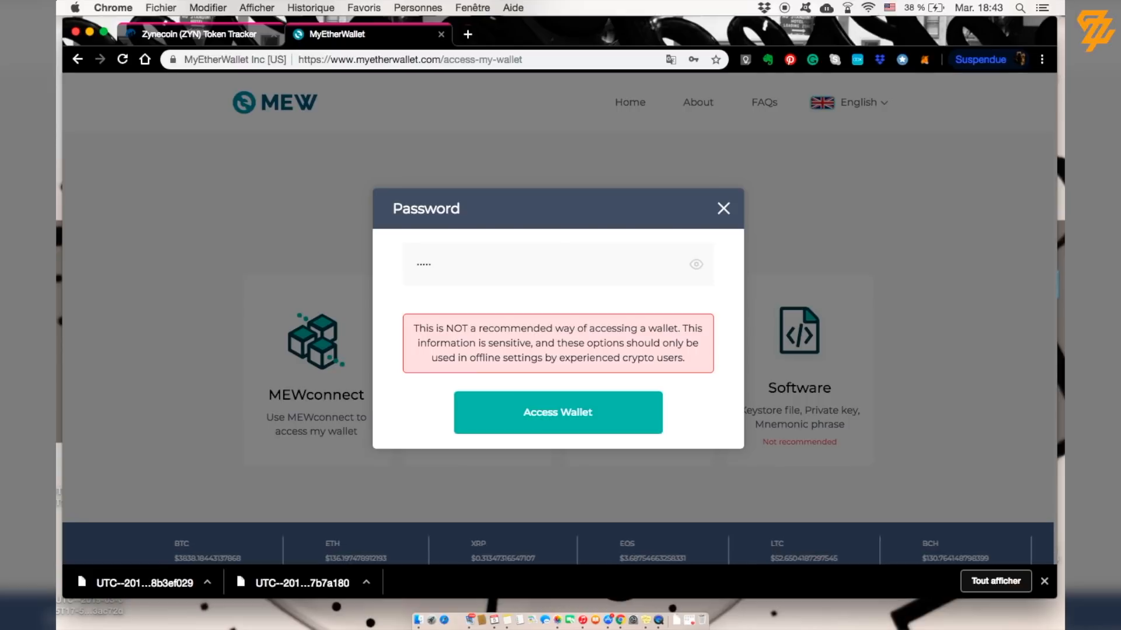
pyautogui.write('*')
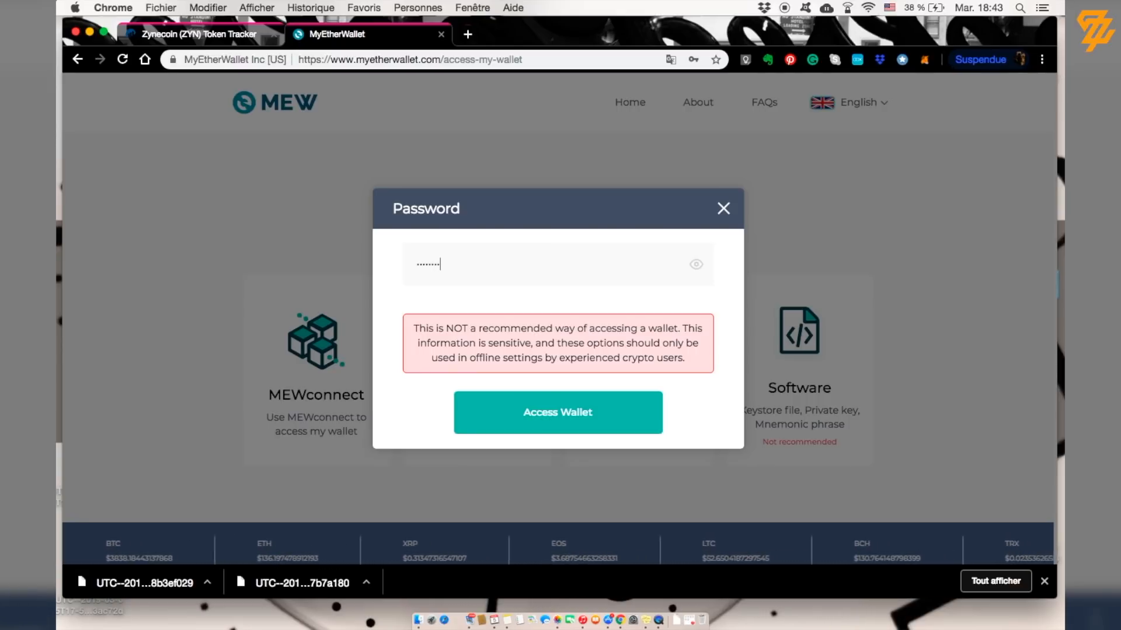
pyautogui.write('*')
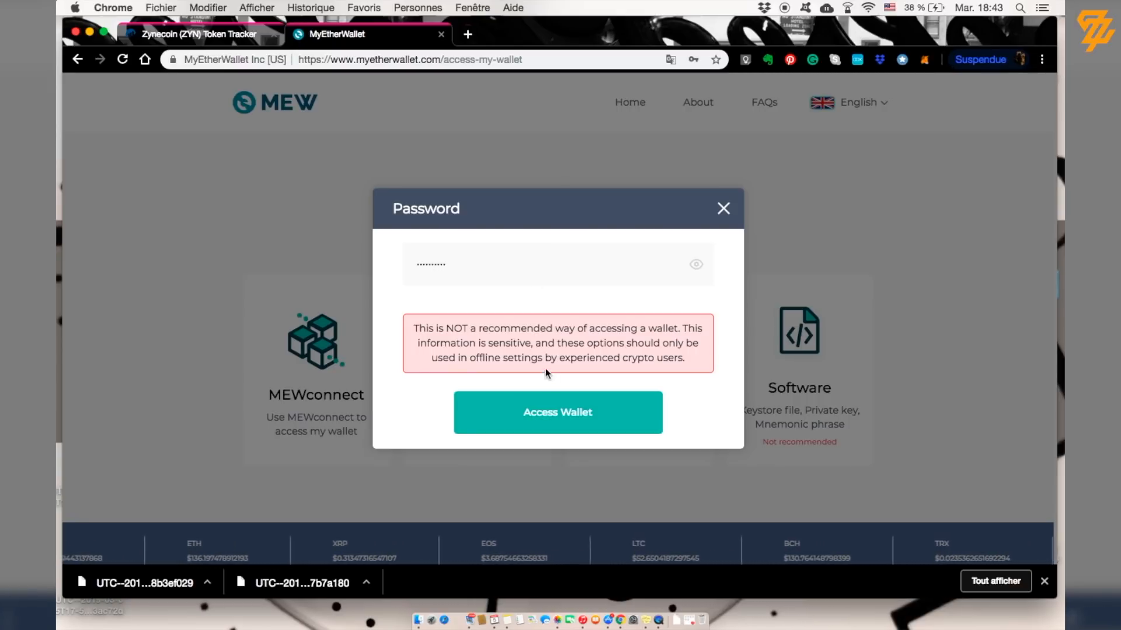
pyautogui.click(573, 420)
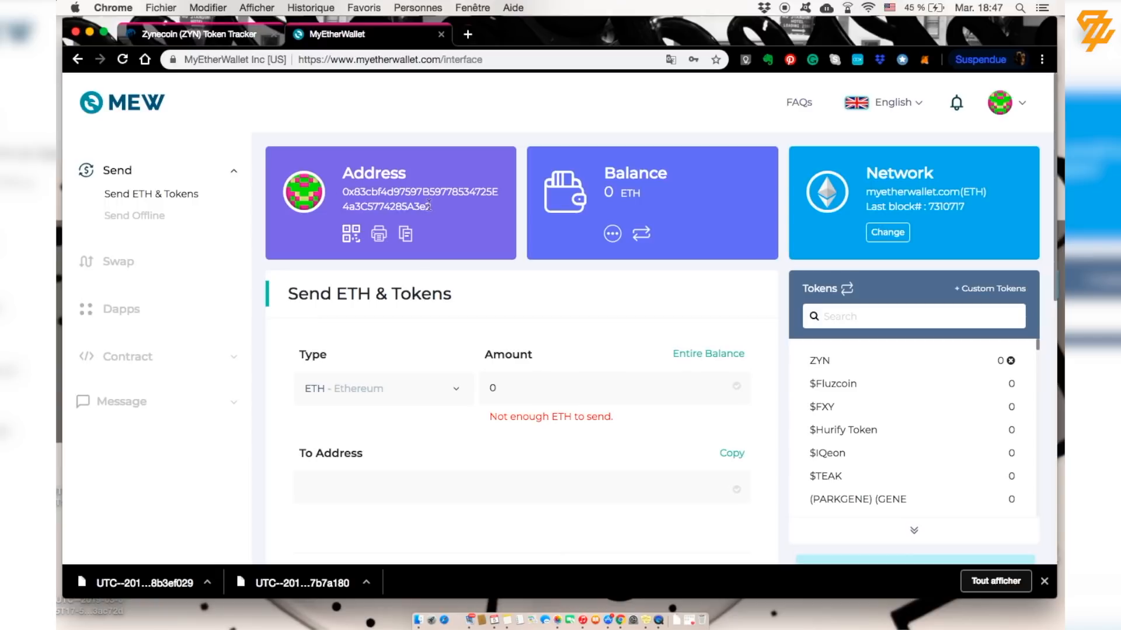
# Step: Select the wallet address text in the dashboard's Address card
pyautogui.moveTo(420, 205); pyautogui.dragTo(345, 173)
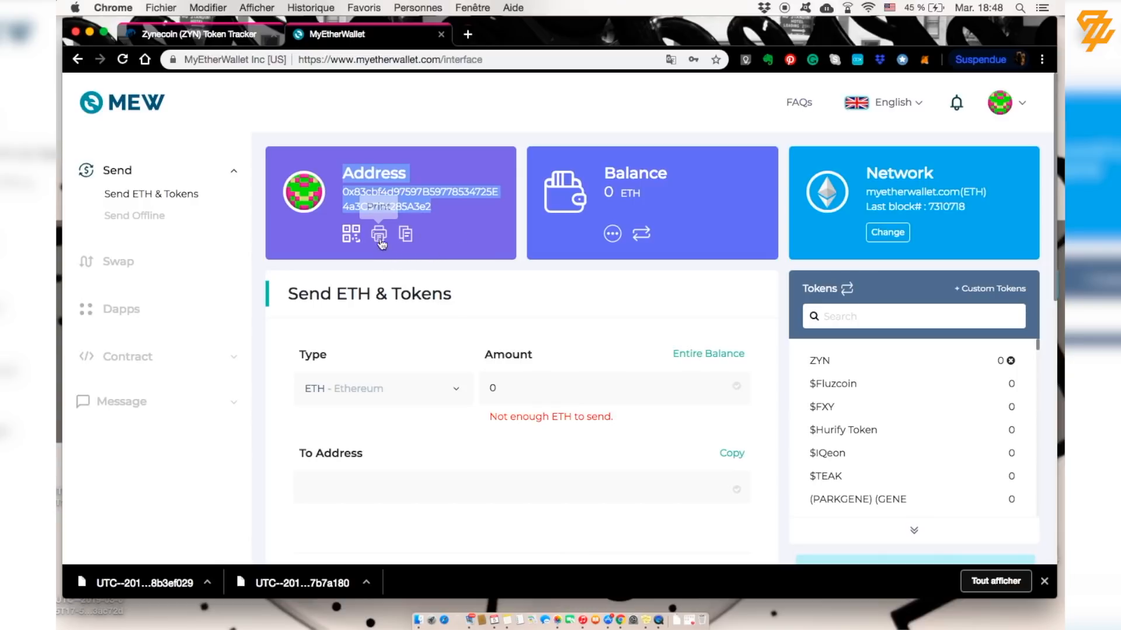
pyautogui.click(379, 235)
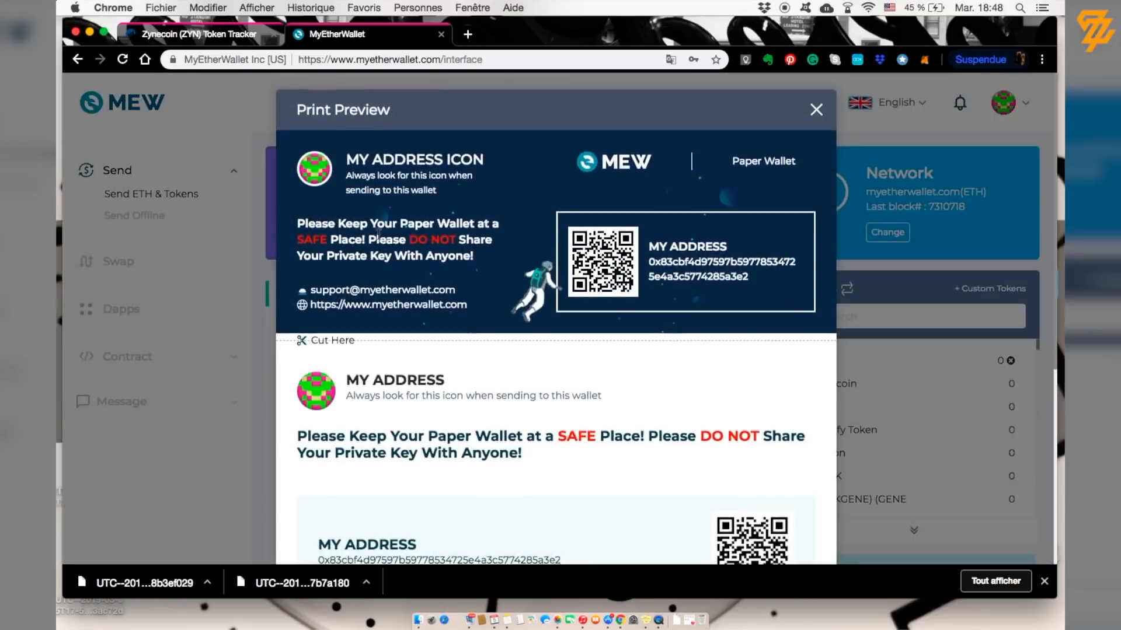
pyautogui.scroll(-2, 421, 338)
pyautogui.scroll(-3, 421, 338)
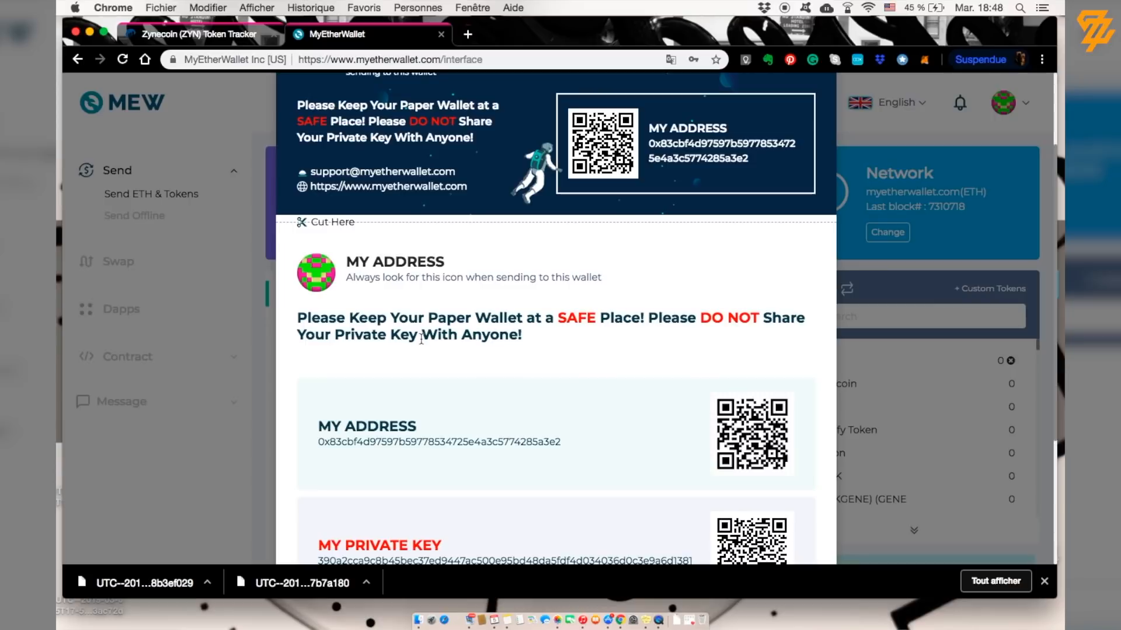
pyautogui.scroll(-2, 421, 339)
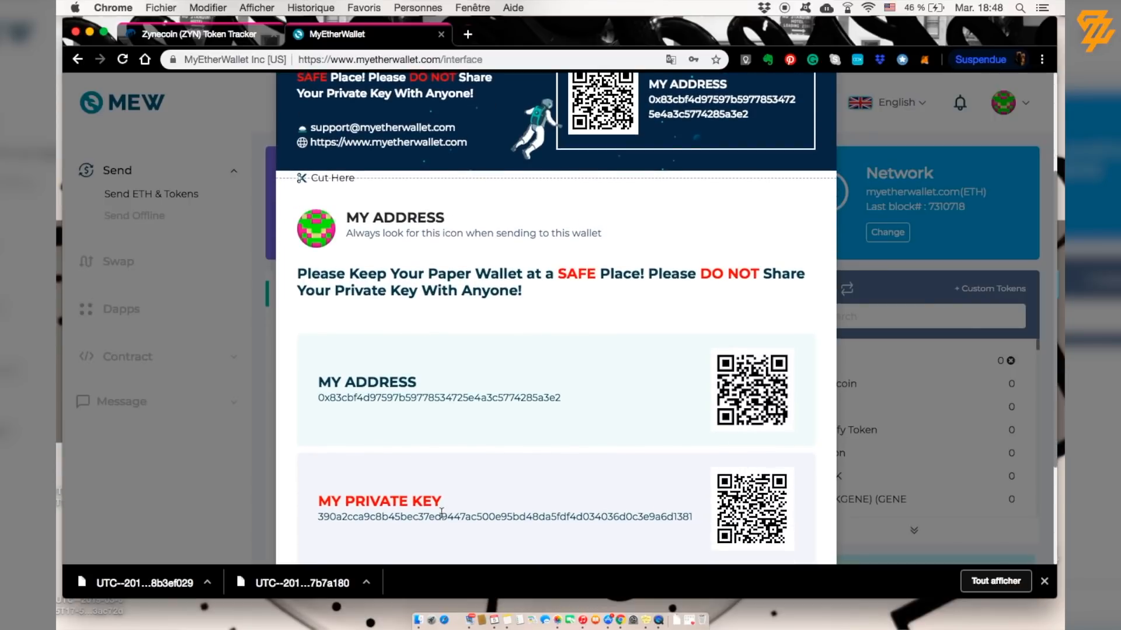
pyautogui.scroll(2, 441, 511)
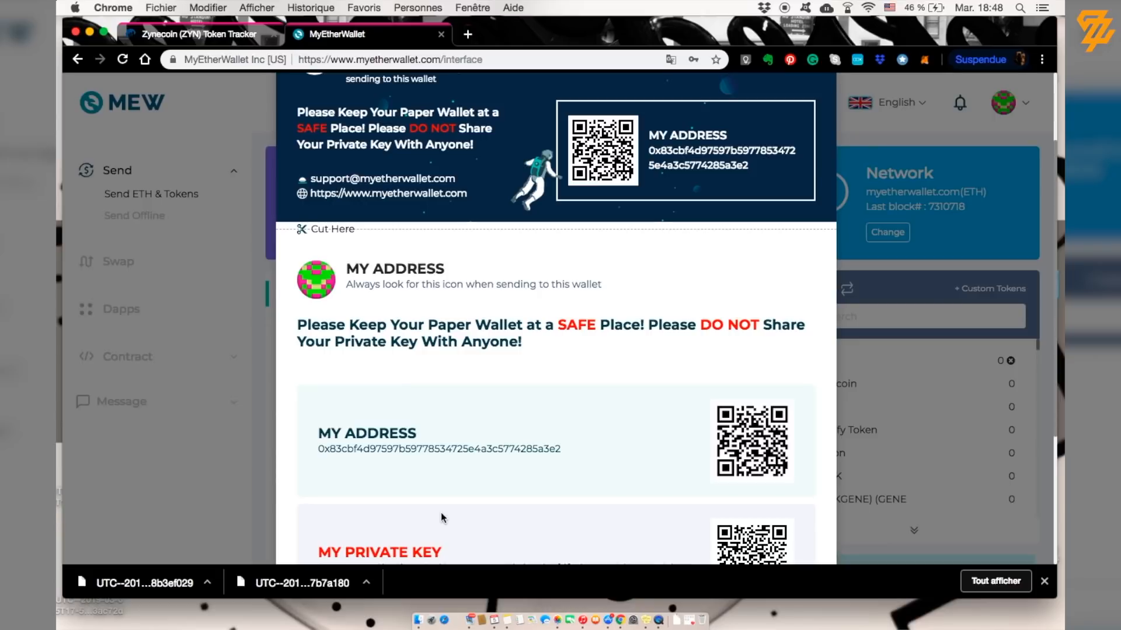
pyautogui.scroll(-3, 440, 513)
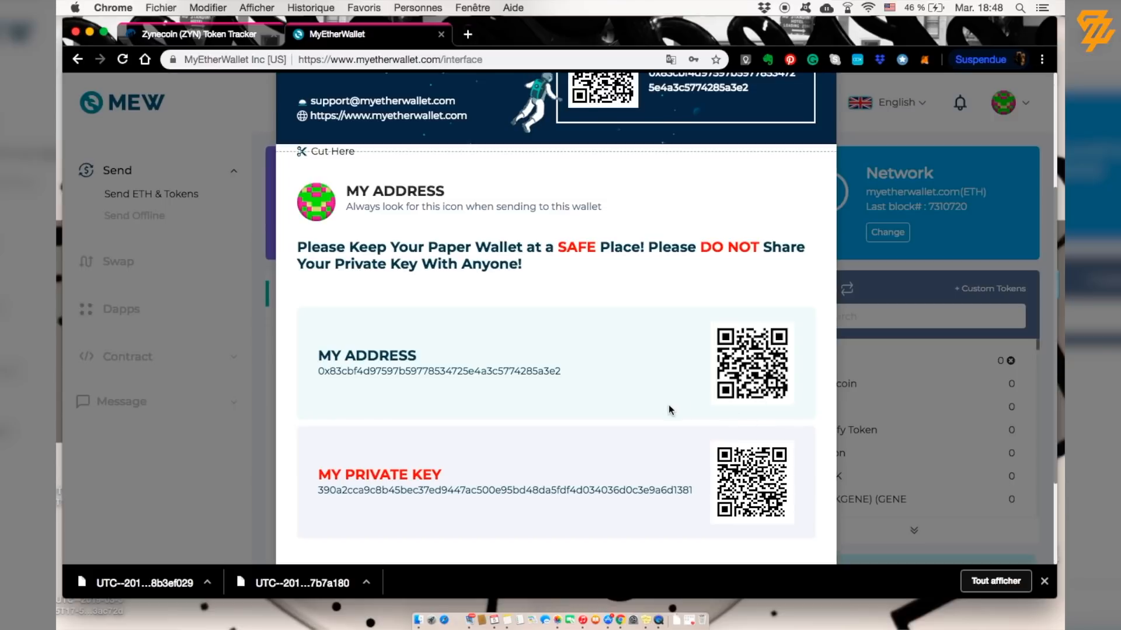
pyautogui.click(212, 356)
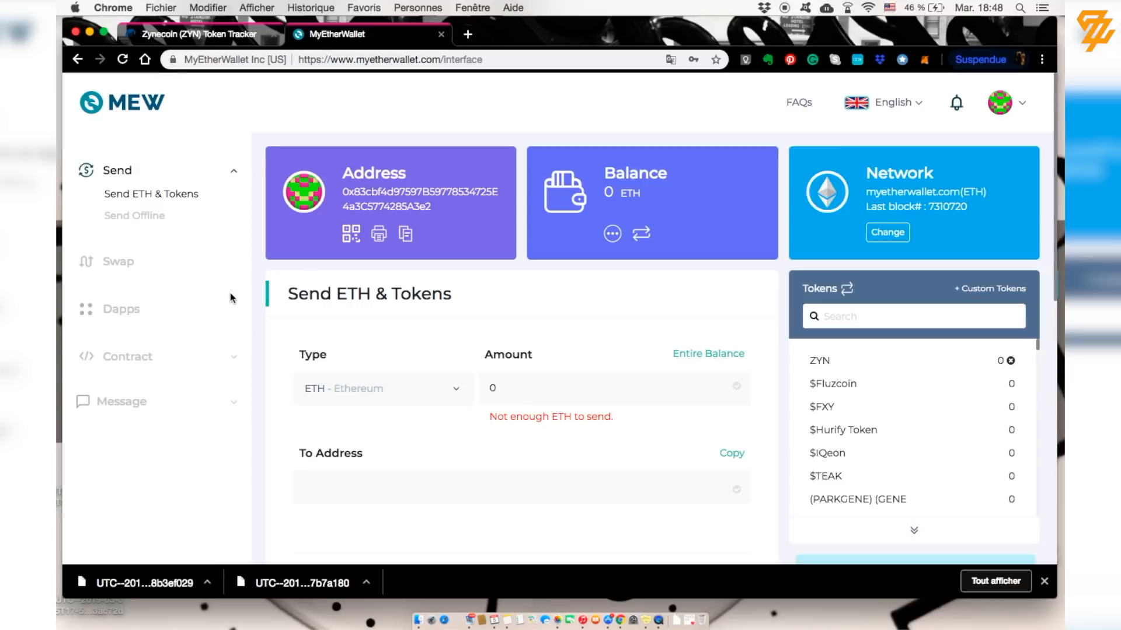
# Step: Open the Add Custom Token dialog from the Tokens panel's '+ Custom Tokens' link
pyautogui.scroll(-1, 229, 290)
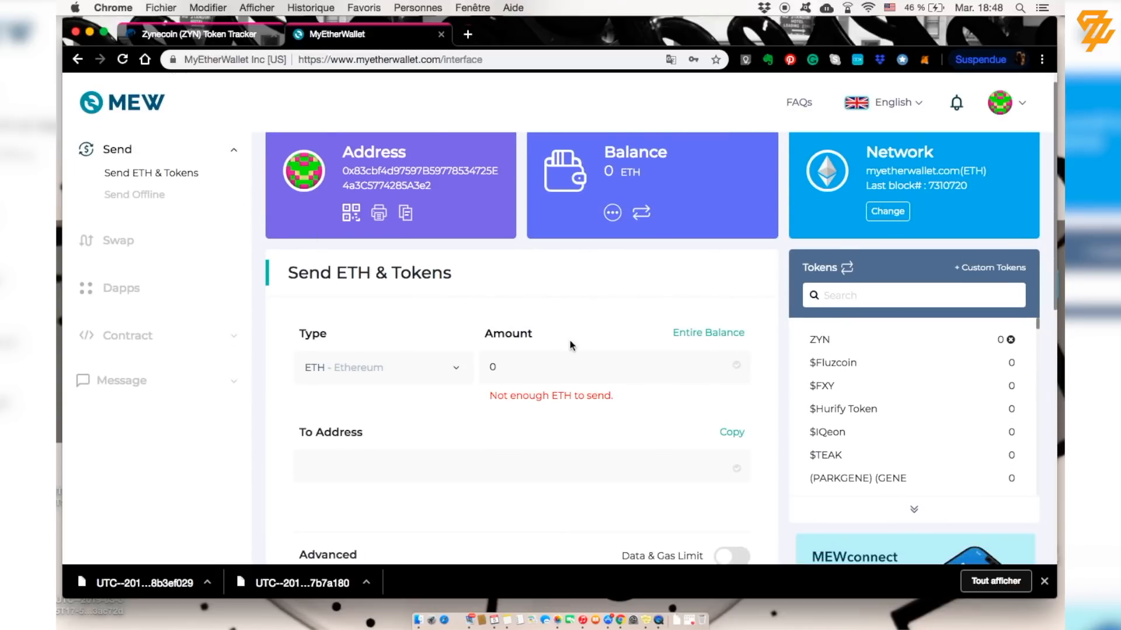
pyautogui.click(337, 379)
pyautogui.click(220, 357)
pyautogui.click(988, 268)
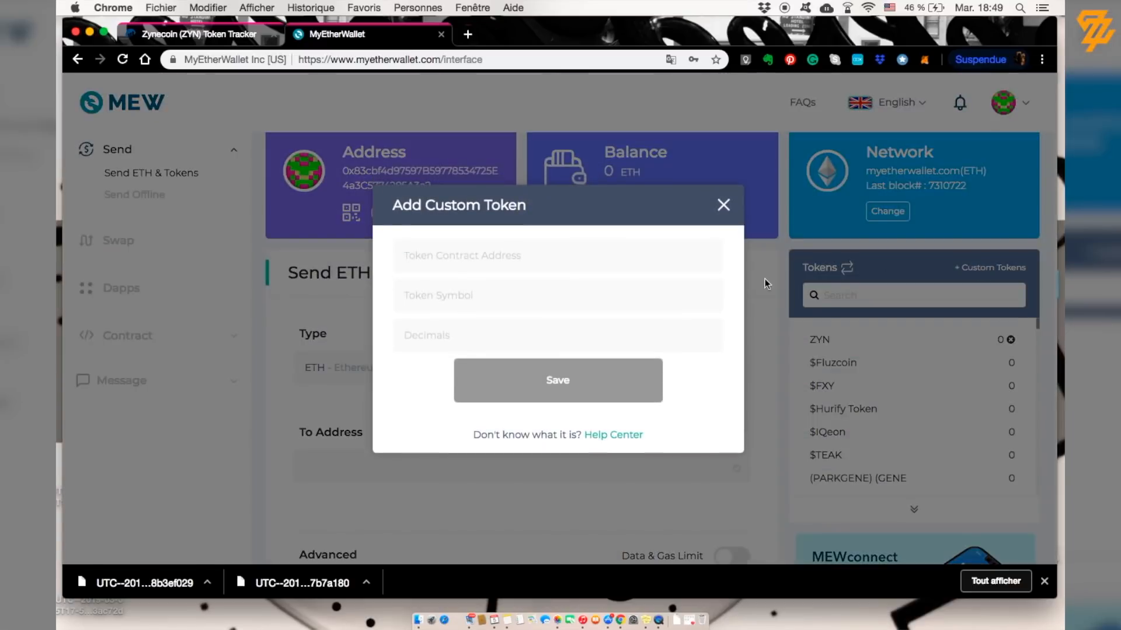
# Step: Reopen MyEtherWallet's Add Custom Token form and bring up Etherscan's Zynecoin (ZYN) token page
pyautogui.click(600, 259)
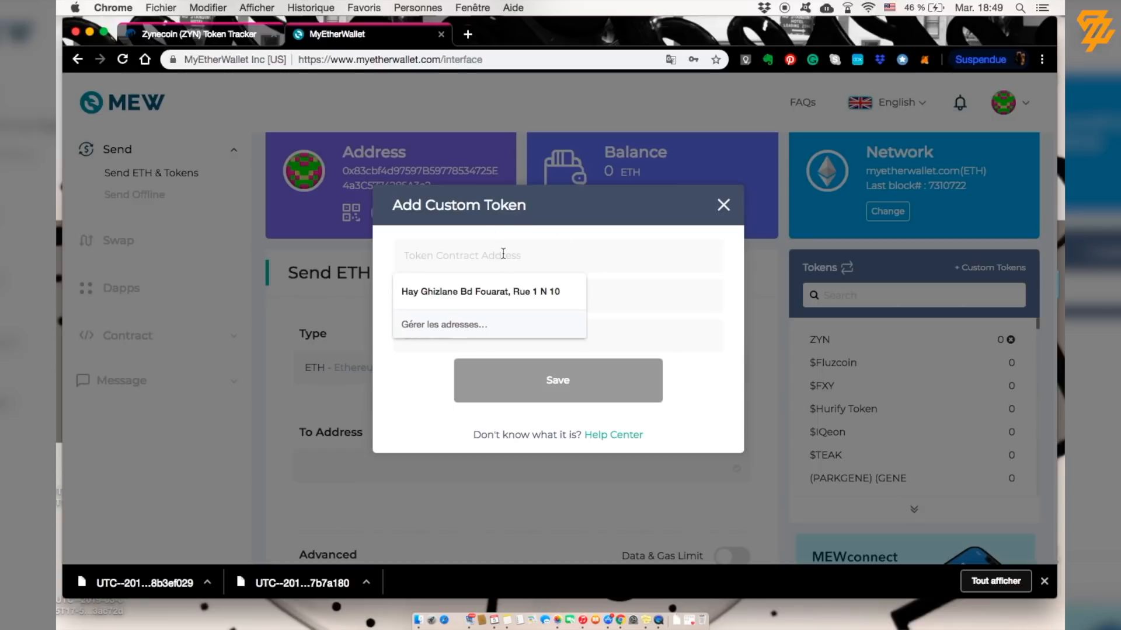
pyautogui.click(905, 331)
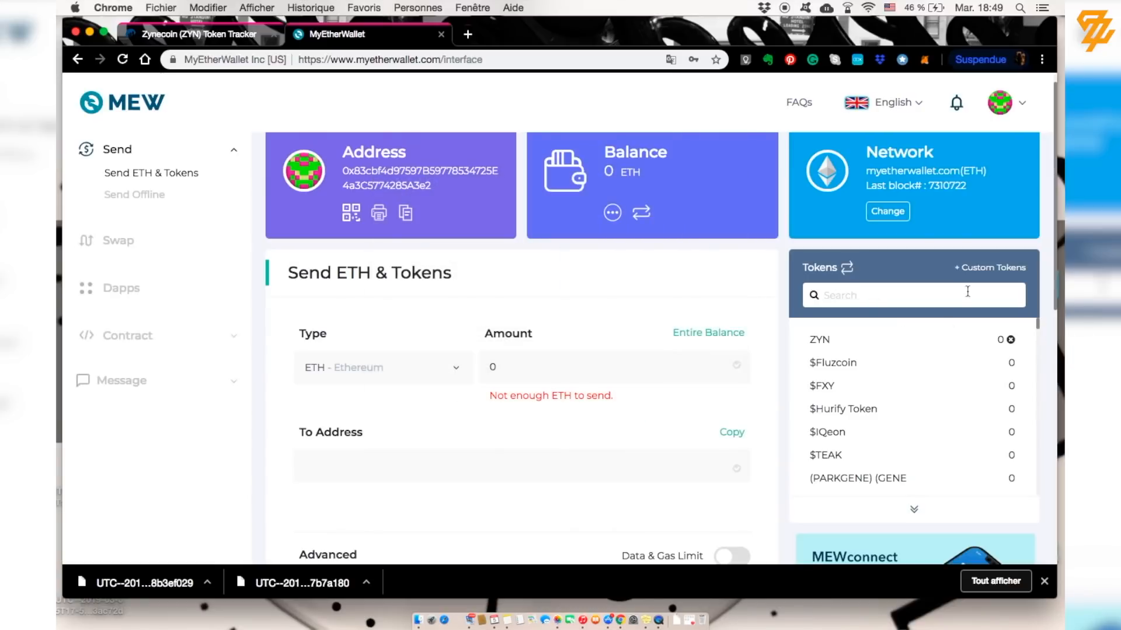
pyautogui.click(992, 270)
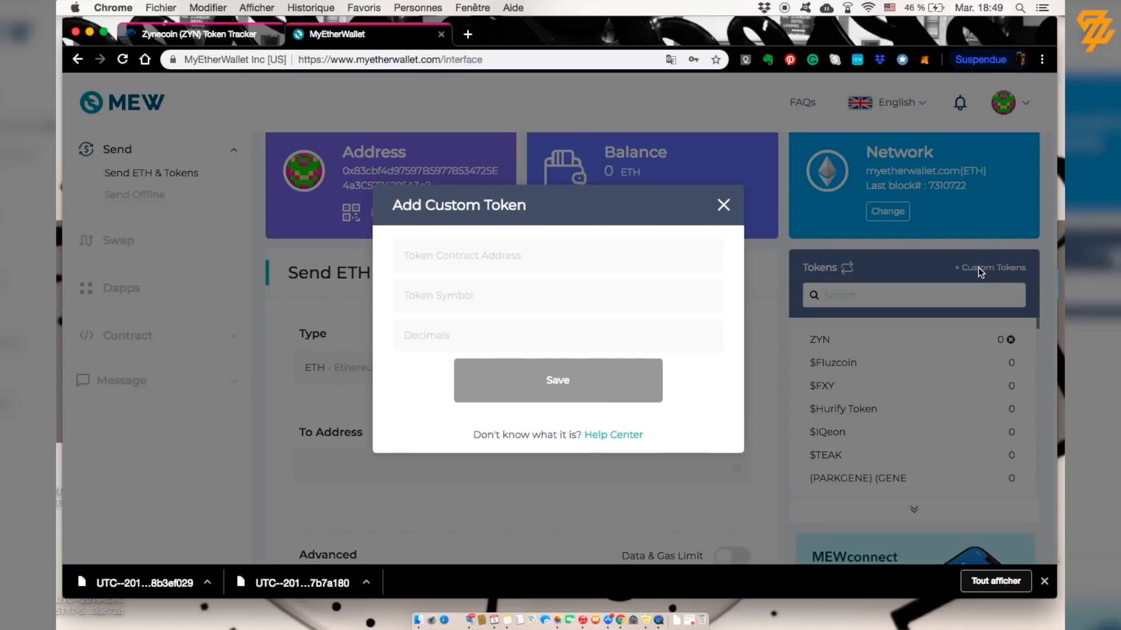
pyautogui.click(542, 256)
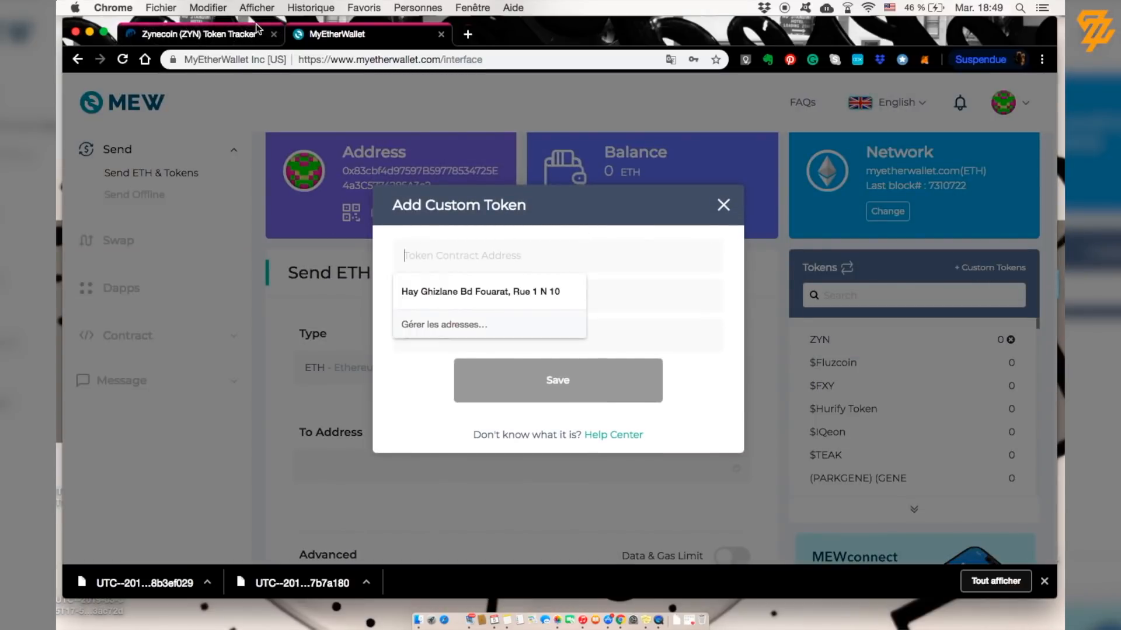
pyautogui.click(234, 41)
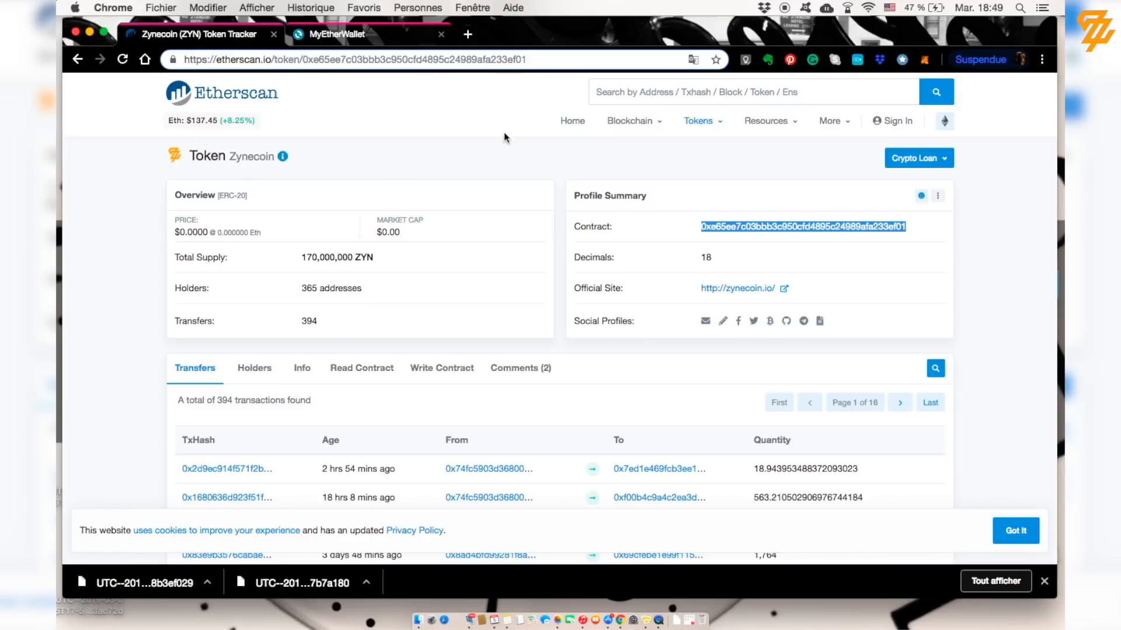
# Step: Select and copy the full Zynecoin contract address from Etherscan's Profile Summary
pyautogui.click(610, 93)
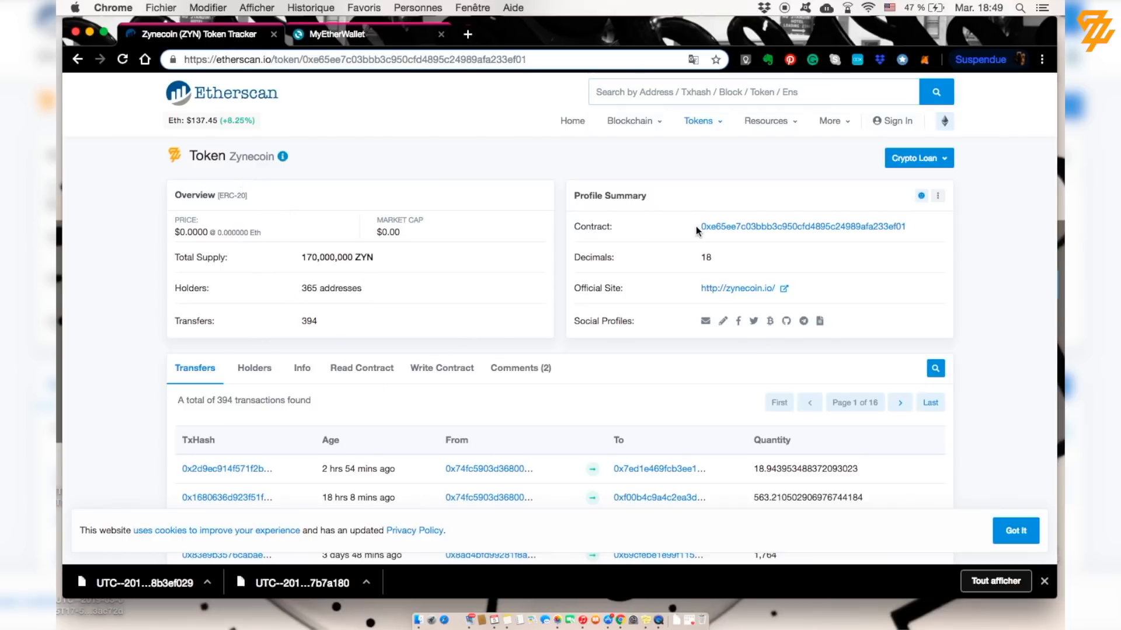
pyautogui.moveTo(696, 226); pyautogui.dragTo(908, 232)
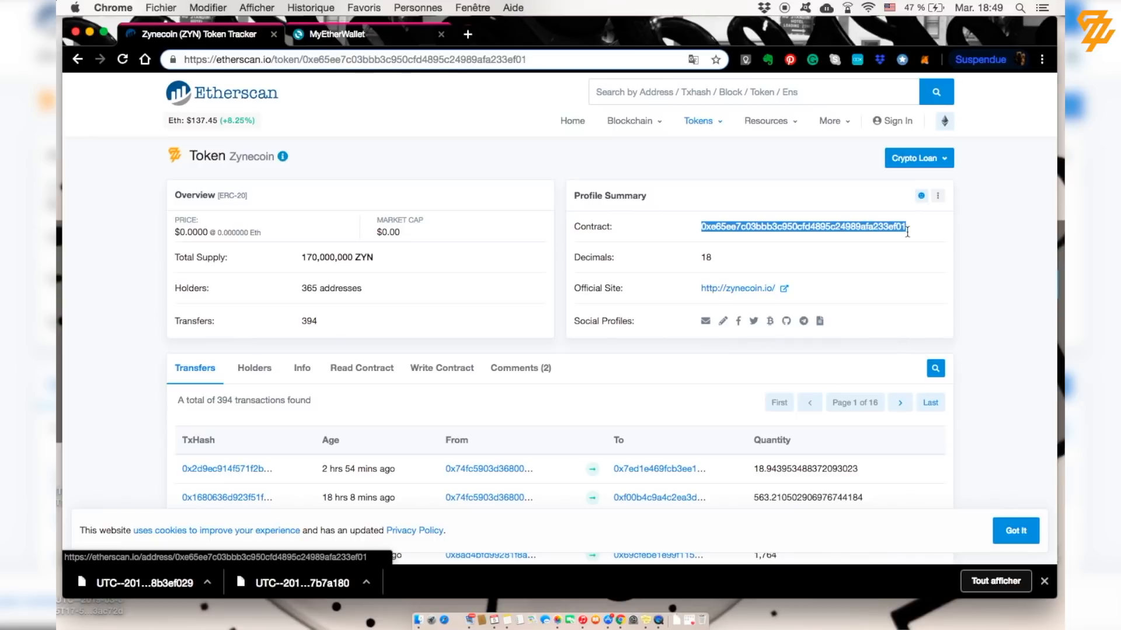
pyautogui.press('super+c')
# Step: Save a custom token with the pasted Zynecoin contract address, symbol ZYN and 18 decimals
pyautogui.click(354, 35)
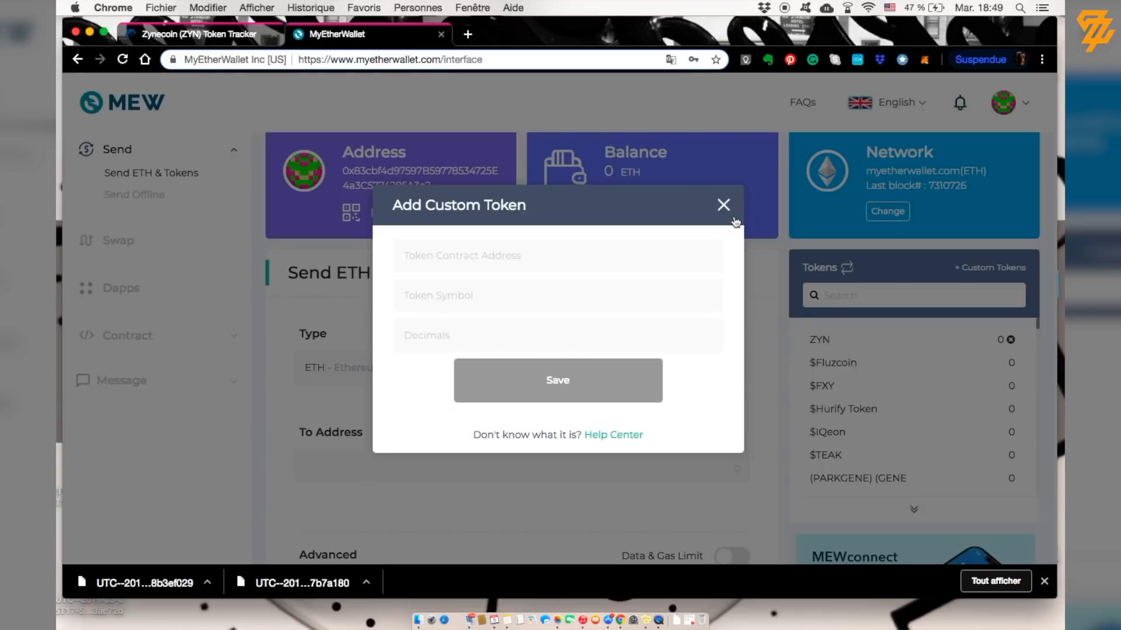
pyautogui.click(576, 266)
pyautogui.press('super+v')
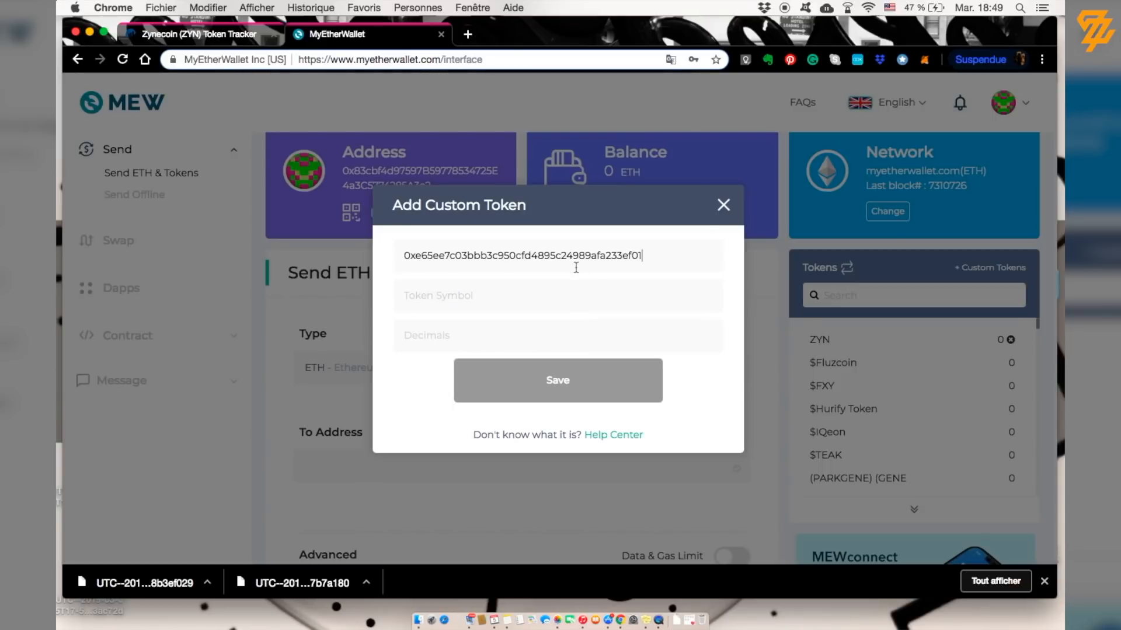
pyautogui.click(553, 299)
pyautogui.write('ZYN')
pyautogui.click(529, 341)
pyautogui.write('18')
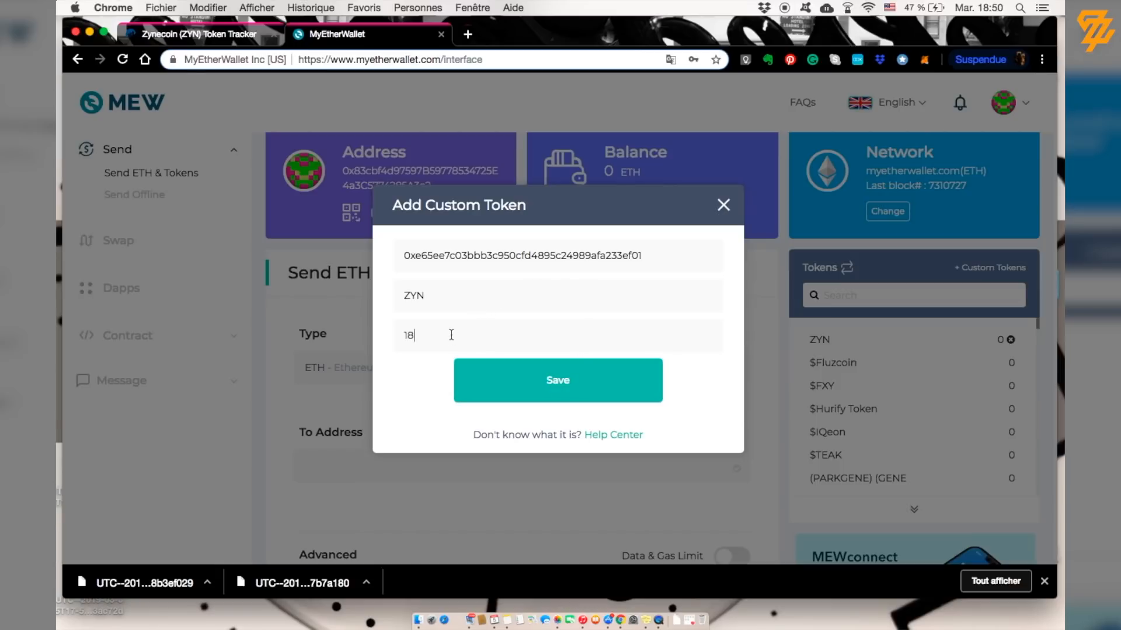
pyautogui.click(533, 383)
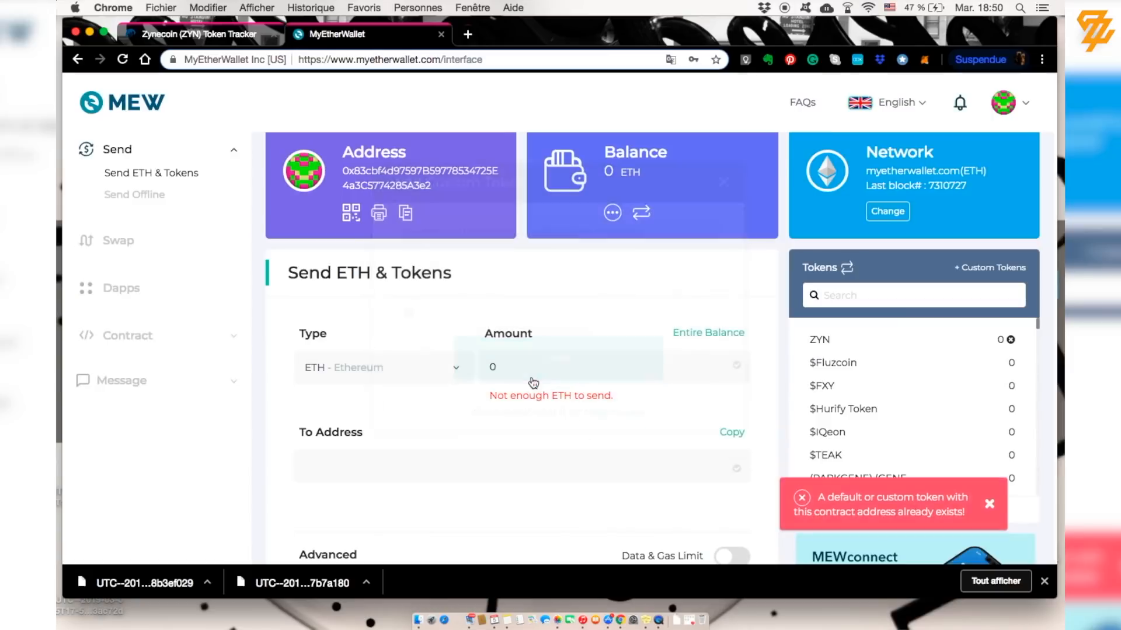